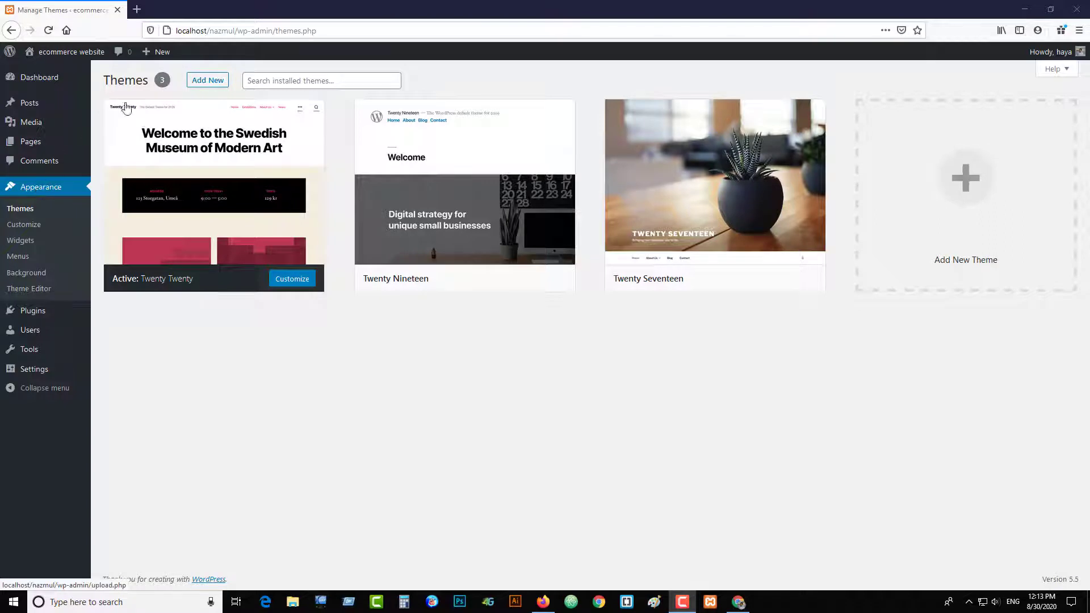
# Step: Open the page for adding new themes and look through the featured ones
pyautogui.moveTo(155, 162)
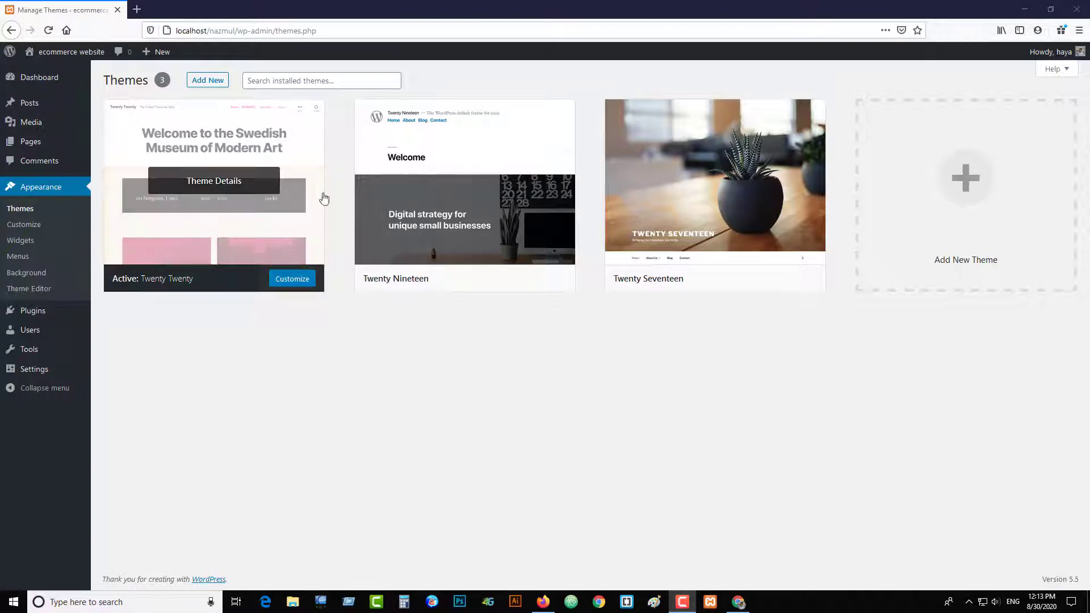
pyautogui.moveTo(763, 226)
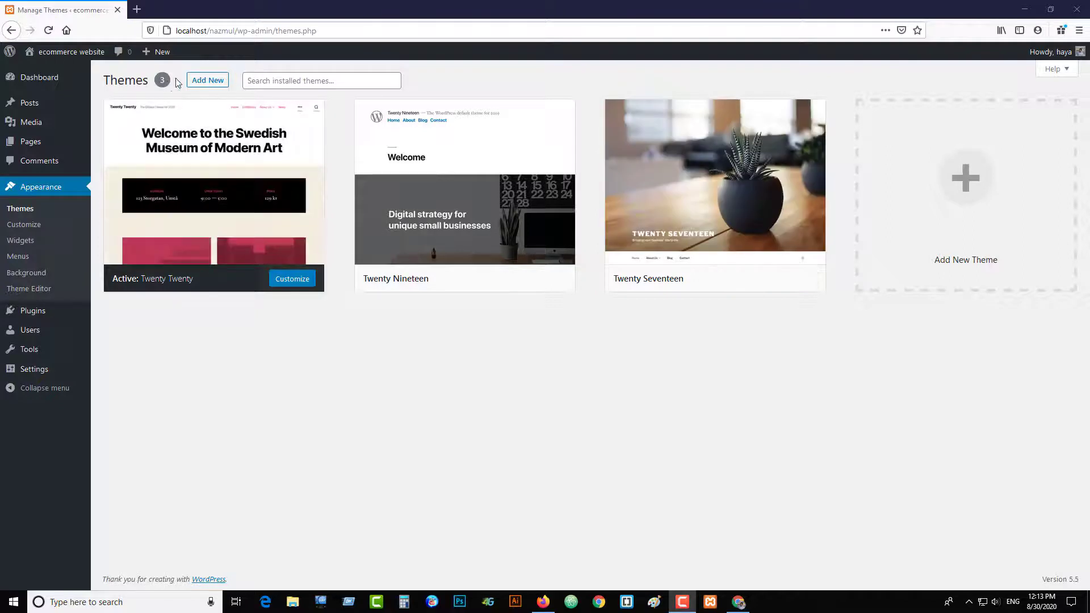
pyautogui.click(208, 81)
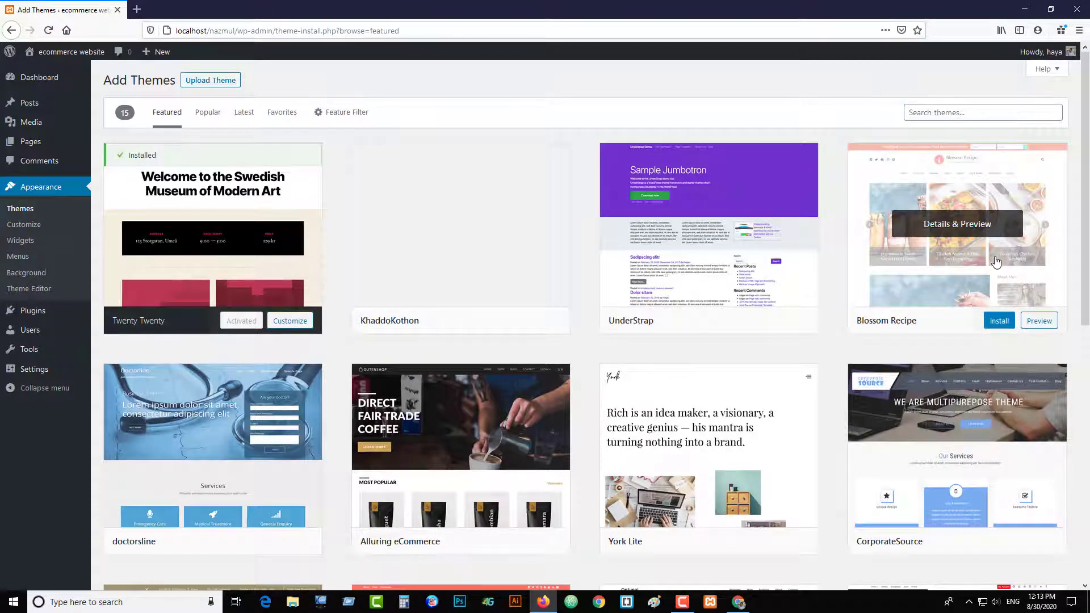
pyautogui.scroll(-8, 997, 261)
pyautogui.scroll(8, 993, 275)
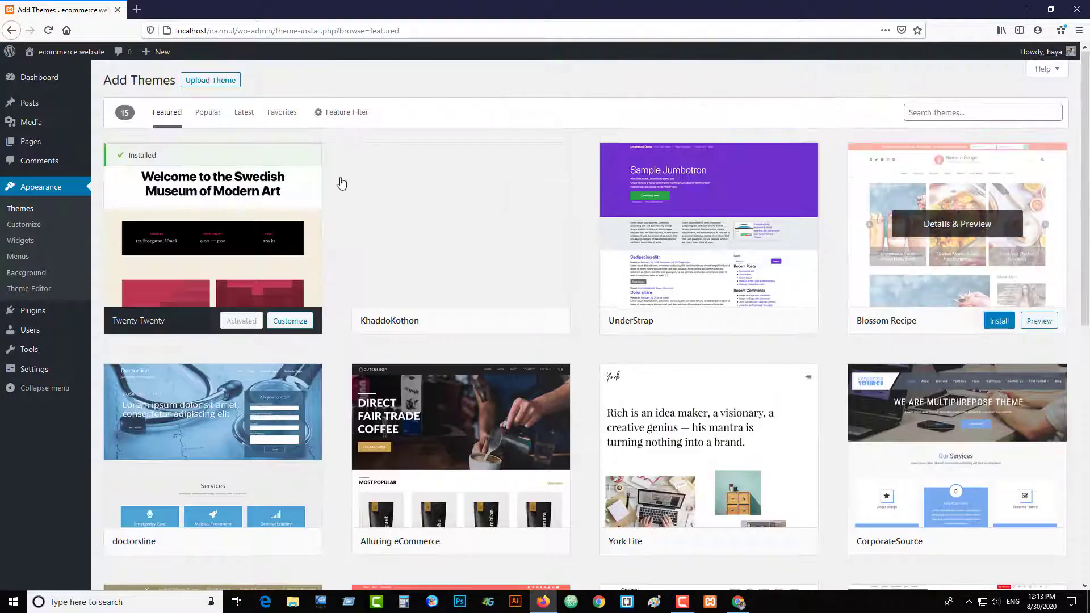
# Step: Show the popular themes and browse through the available designs
pyautogui.click(208, 113)
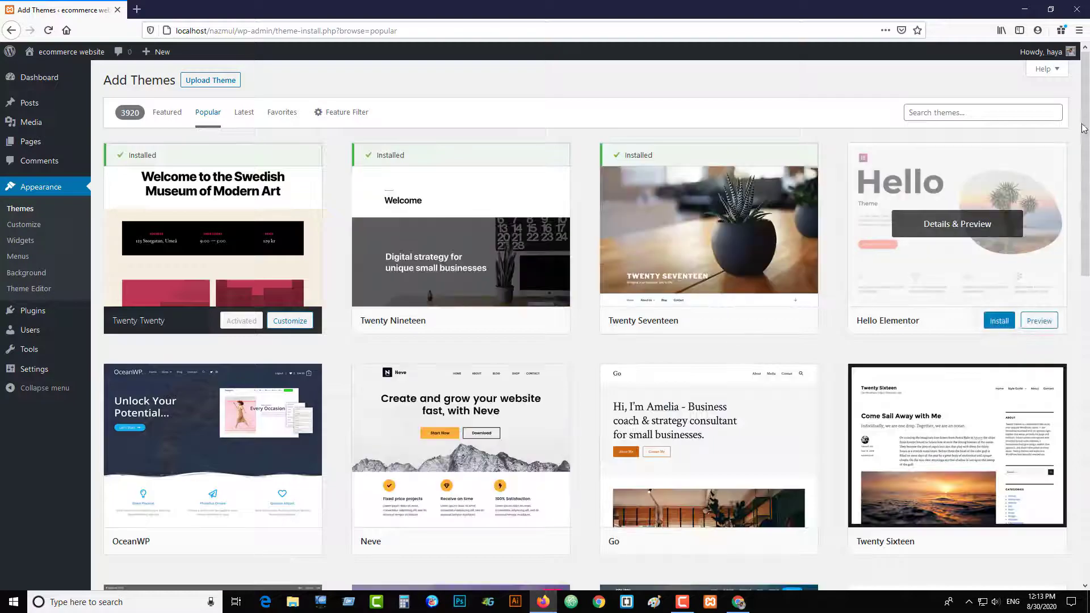
pyautogui.scroll(-20, 1082, 199)
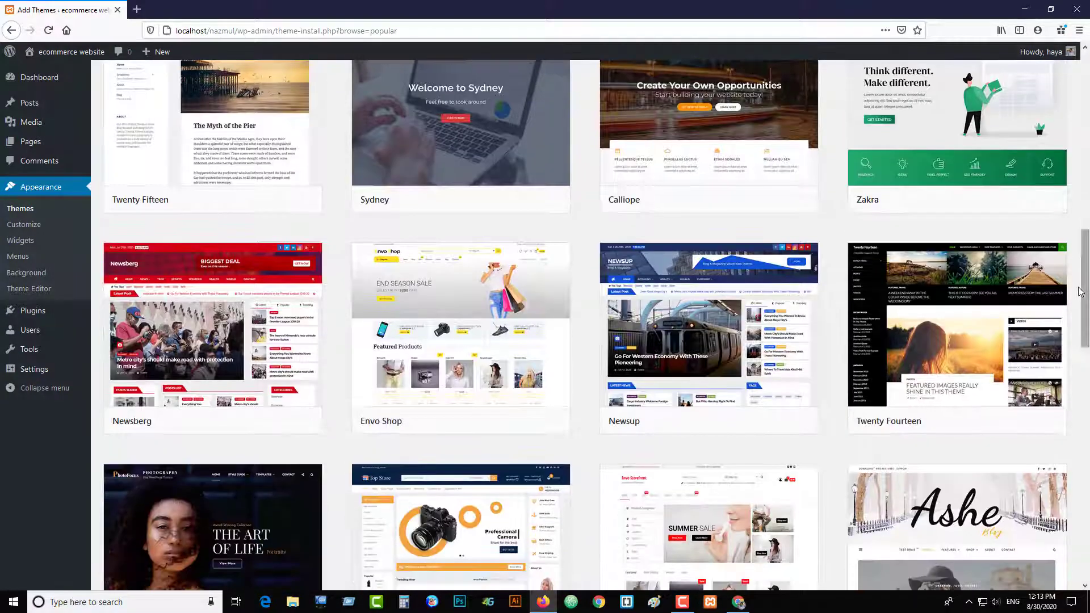
pyautogui.scroll(9, 1064, 284)
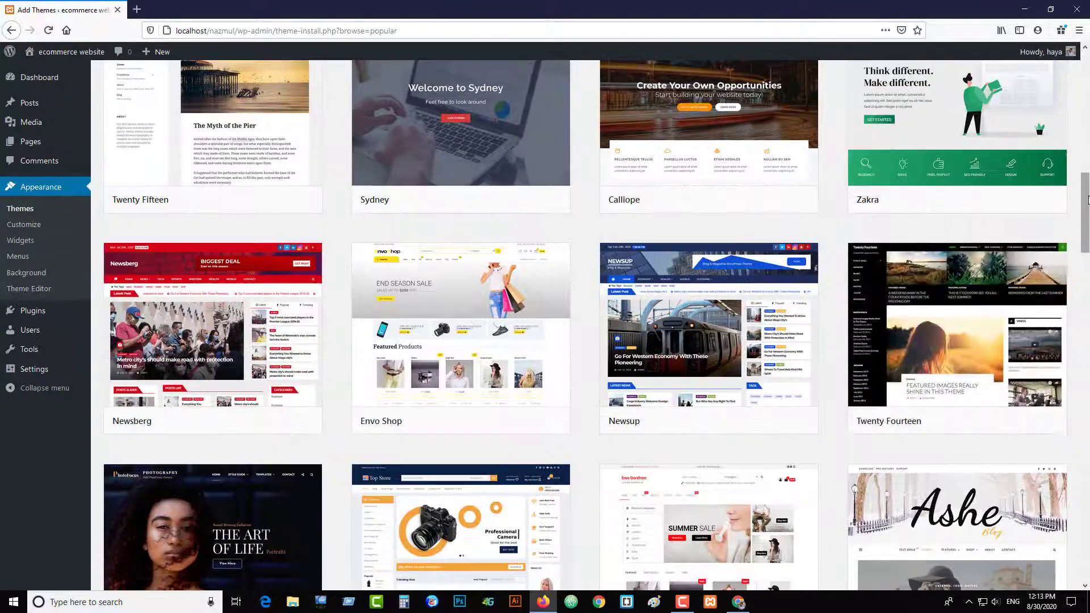
pyautogui.scroll(-15, 1085, 199)
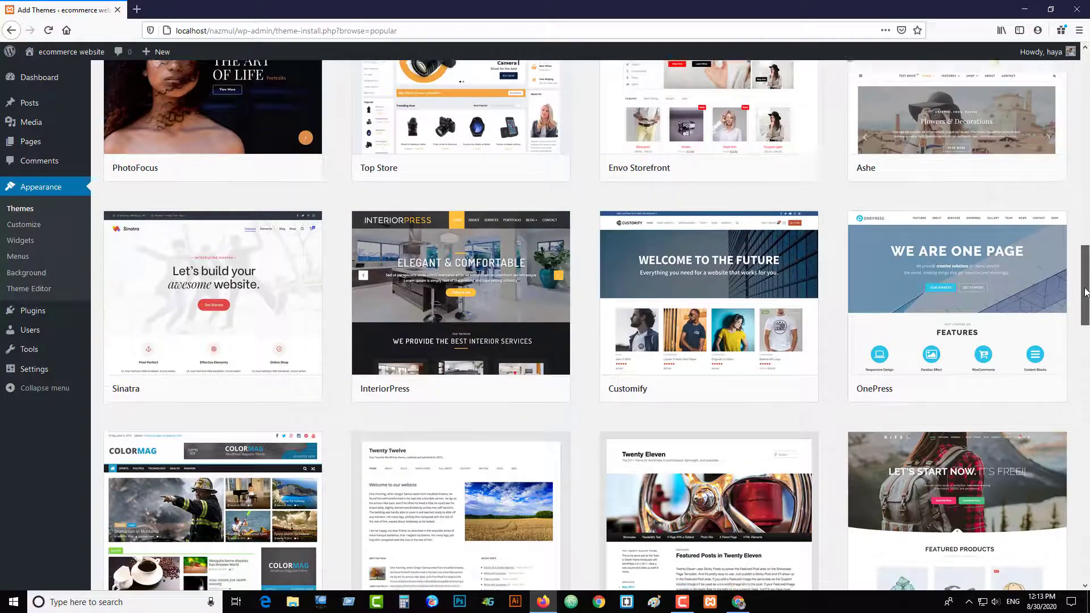
pyautogui.scroll(-18, 655, 256)
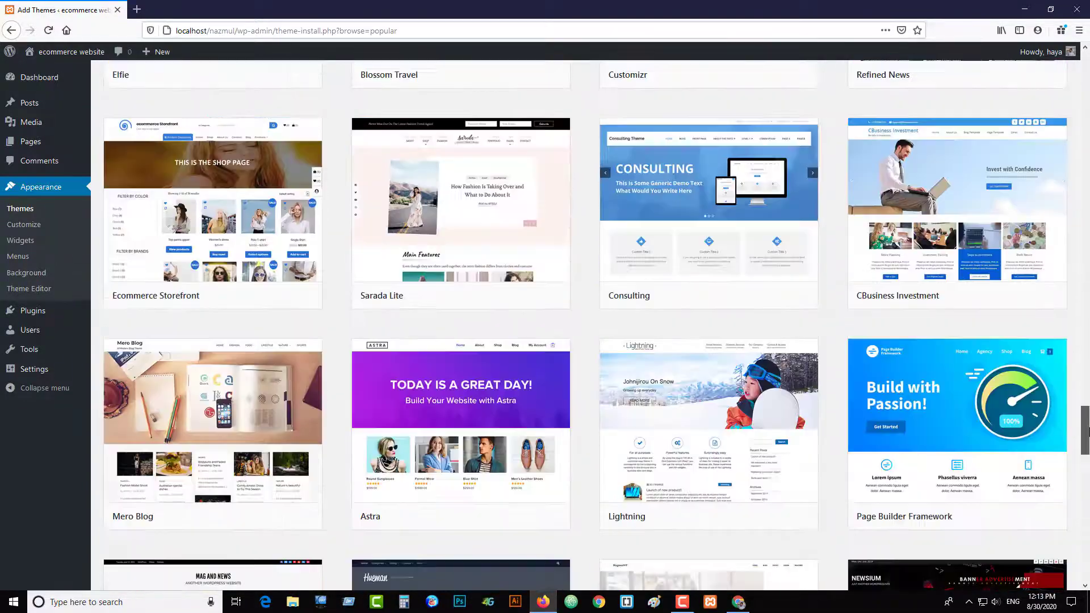
pyautogui.moveTo(648, 238)
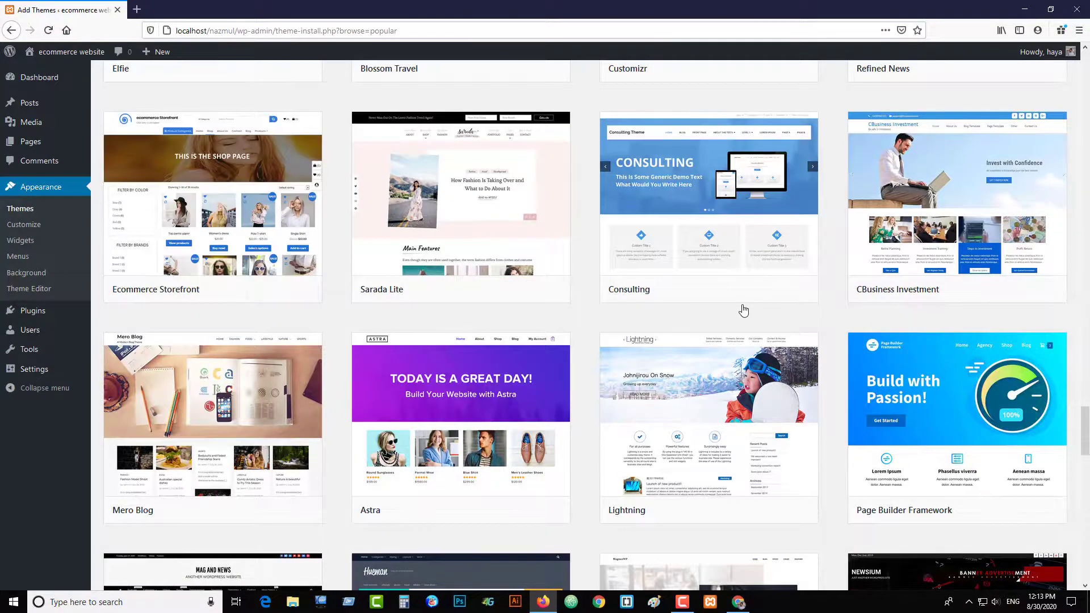
pyautogui.scroll(15, 744, 310)
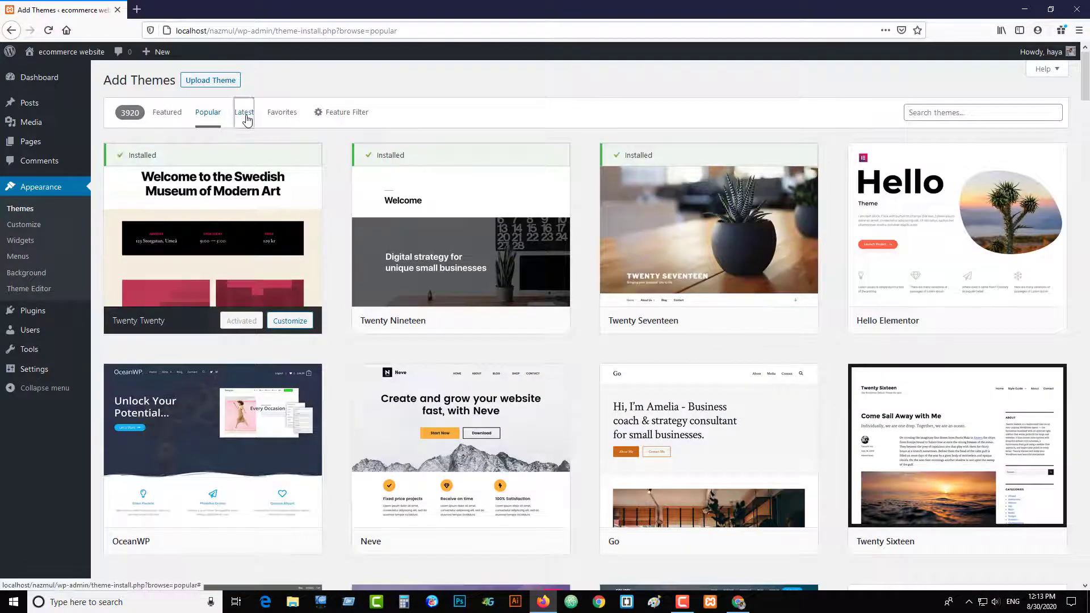
# Step: Switch to the latest themes and look through the newest designs
pyautogui.click(246, 116)
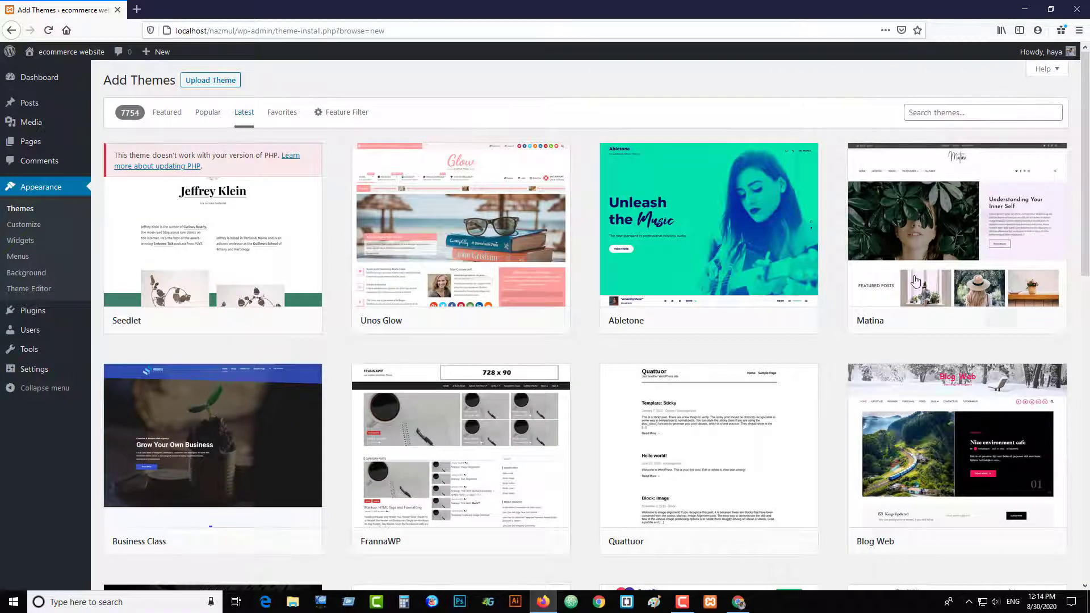
pyautogui.moveTo(808, 309)
pyautogui.scroll(-10, 808, 308)
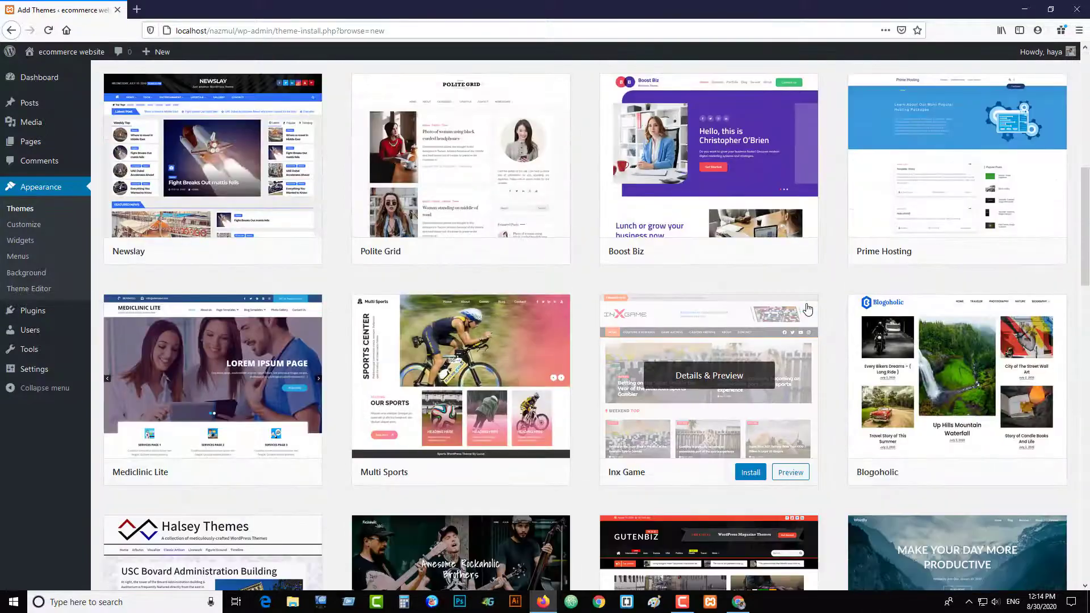
pyautogui.scroll(-8, 808, 309)
pyautogui.press('pagedown')
pyautogui.press('pagedown')
pyautogui.press('pagedown')
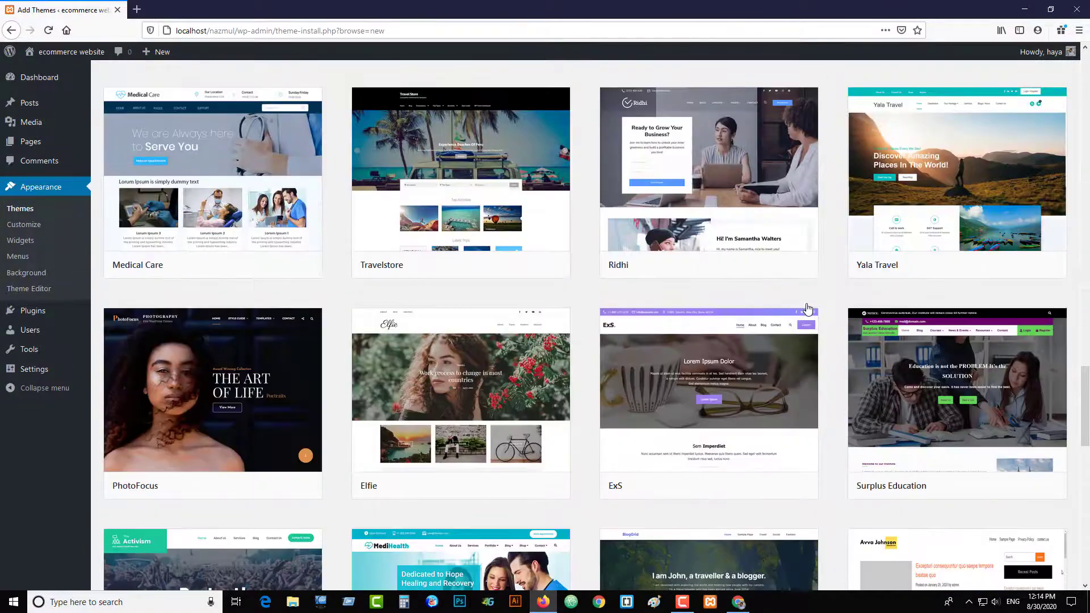
pyautogui.press('Home')
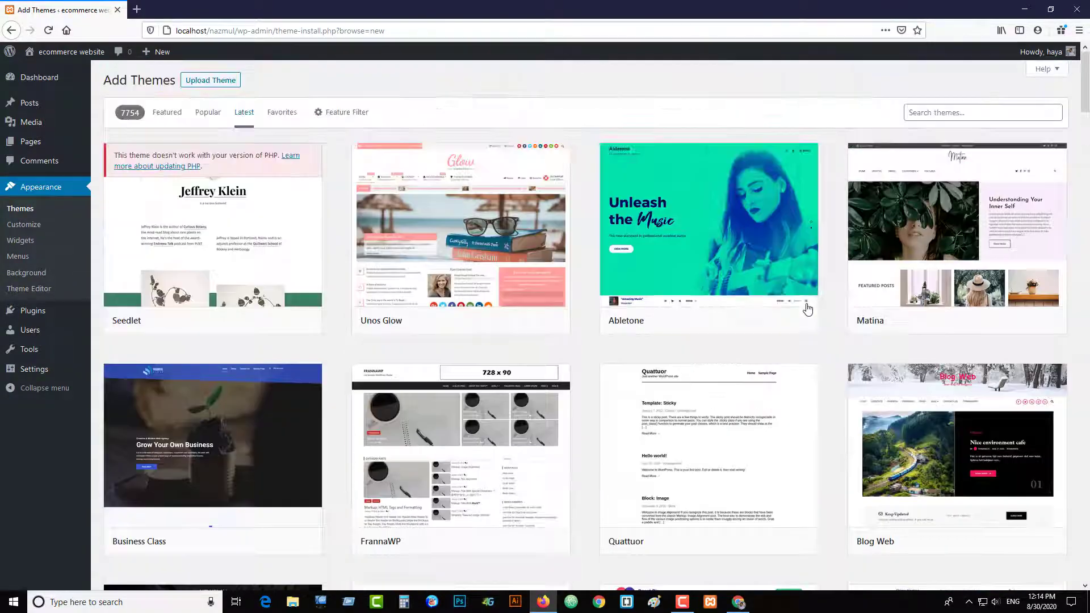
# Step: Filter the themes by E-Commerce subject, Accessibility Ready feature and Grid Layout, and review the matching themes
pyautogui.click(284, 116)
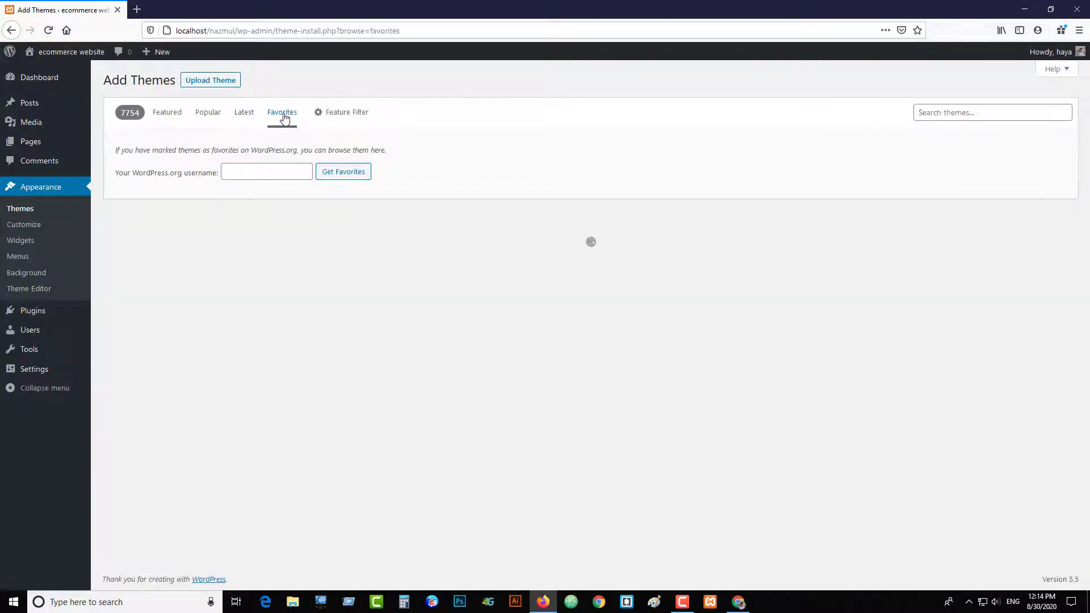
pyautogui.click(334, 117)
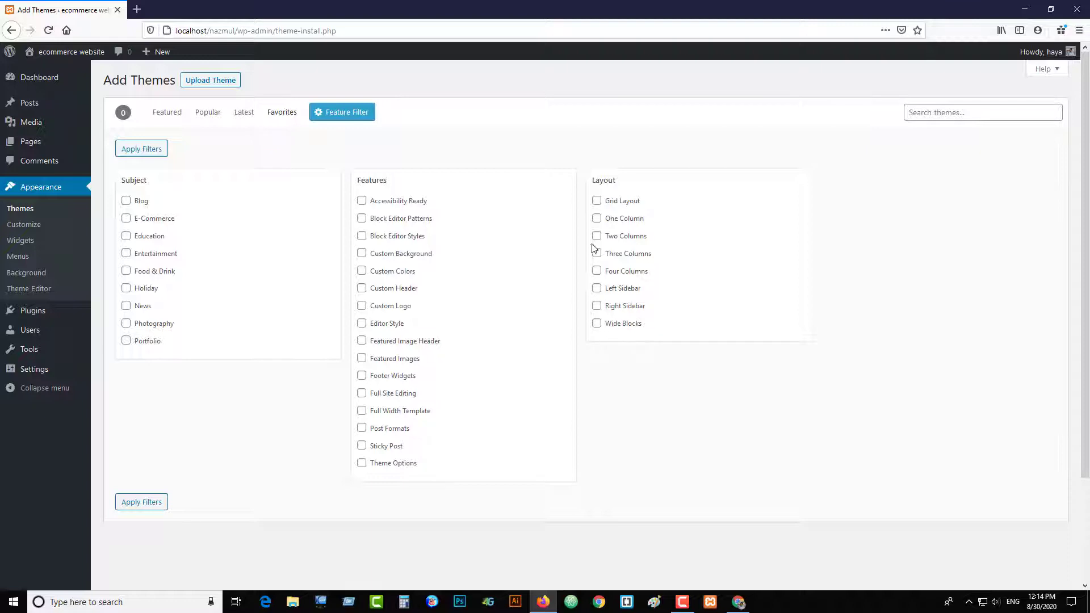
pyautogui.click(597, 202)
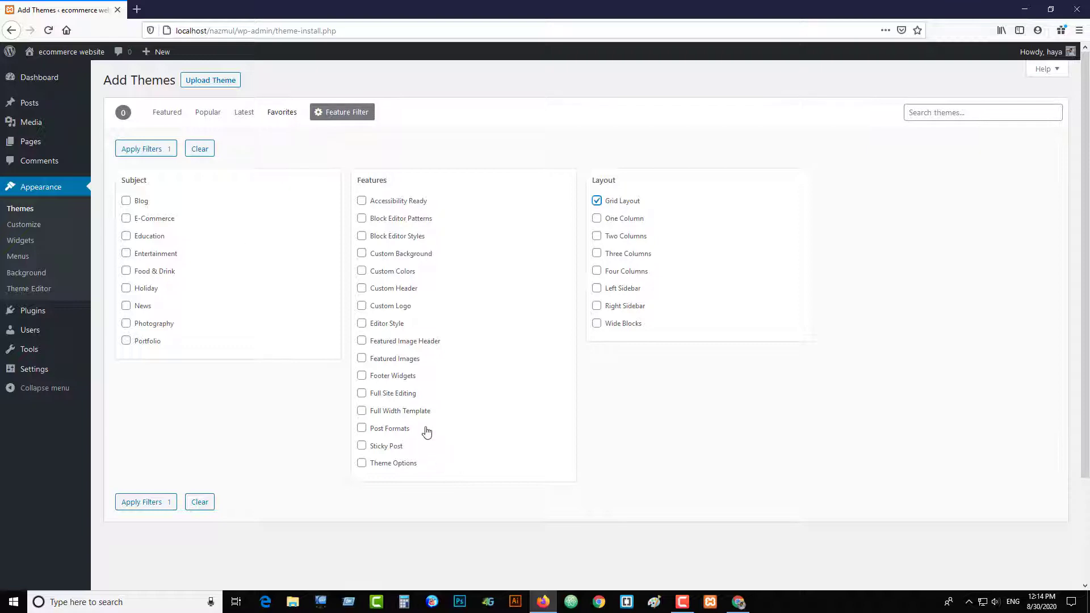
pyautogui.click(362, 203)
pyautogui.click(138, 505)
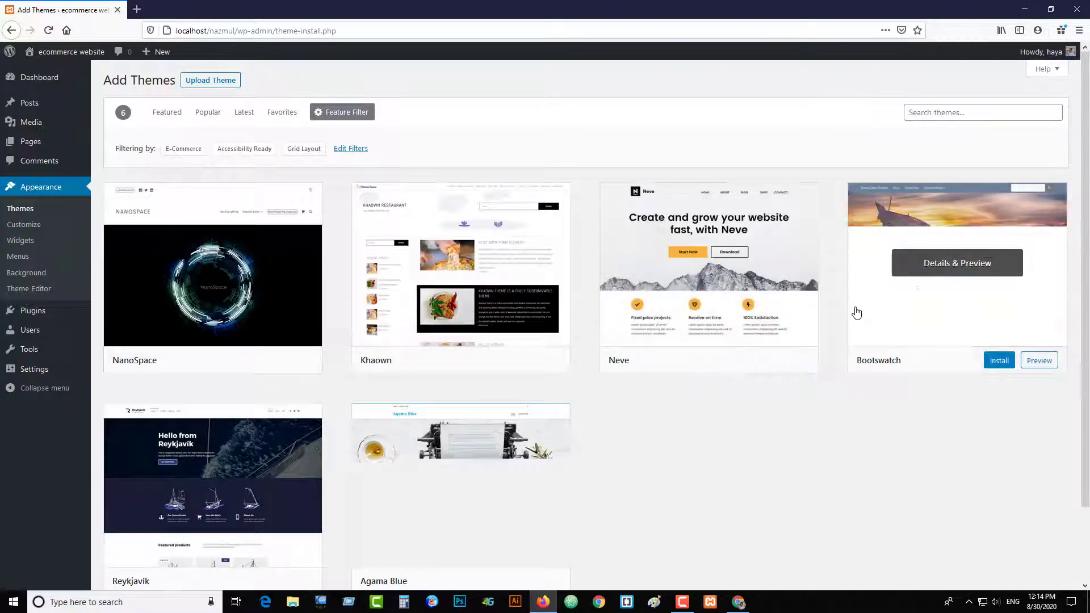
pyautogui.moveTo(1078, 182); pyautogui.dragTo(1080, 250)
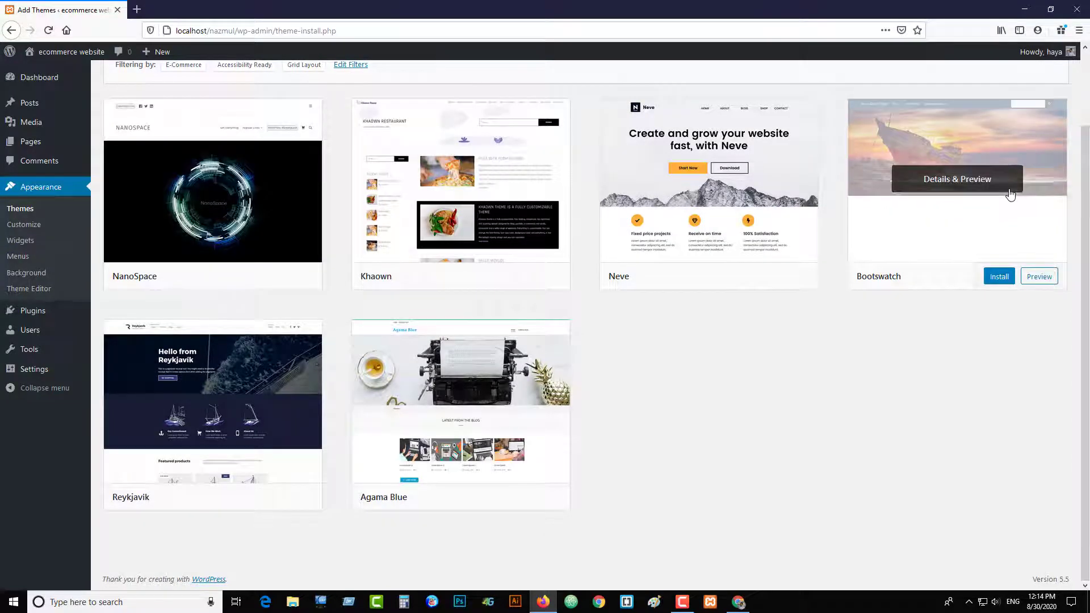
pyautogui.scroll(2, 945, 363)
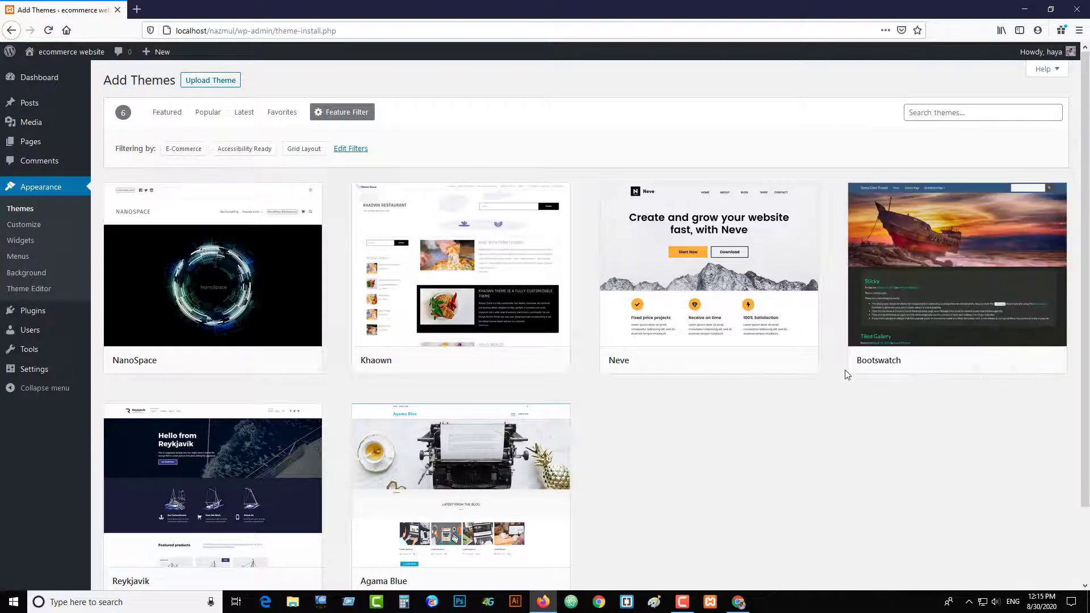
pyautogui.scroll(-2, 791, 373)
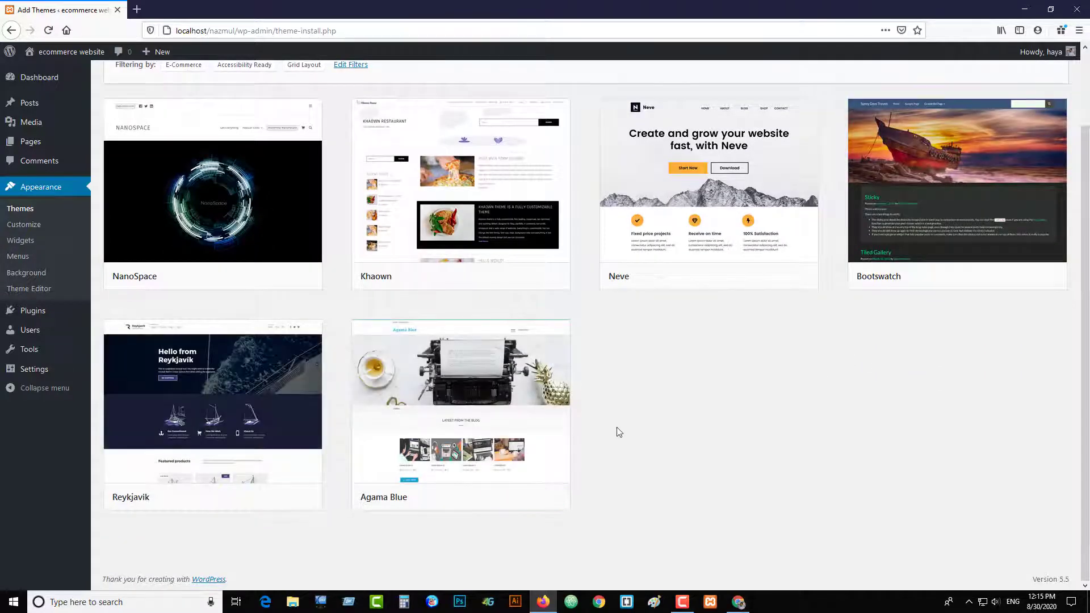
pyautogui.scroll(2, 615, 433)
# Step: Reopen the feature filter and deselect E-Commerce, Accessibility Ready and Grid Layout
pyautogui.click(344, 113)
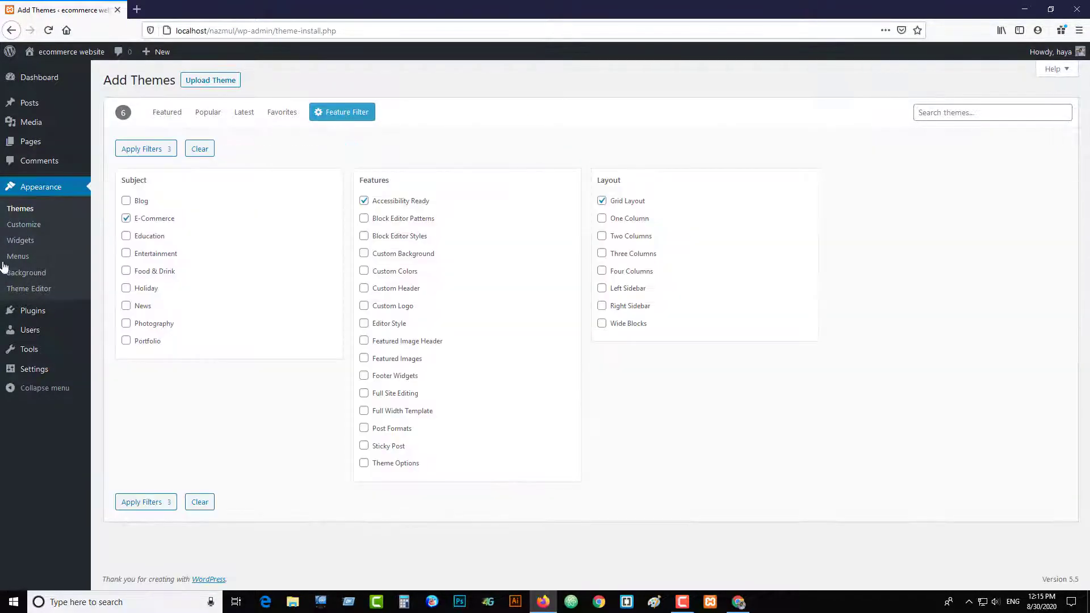
pyautogui.click(126, 218)
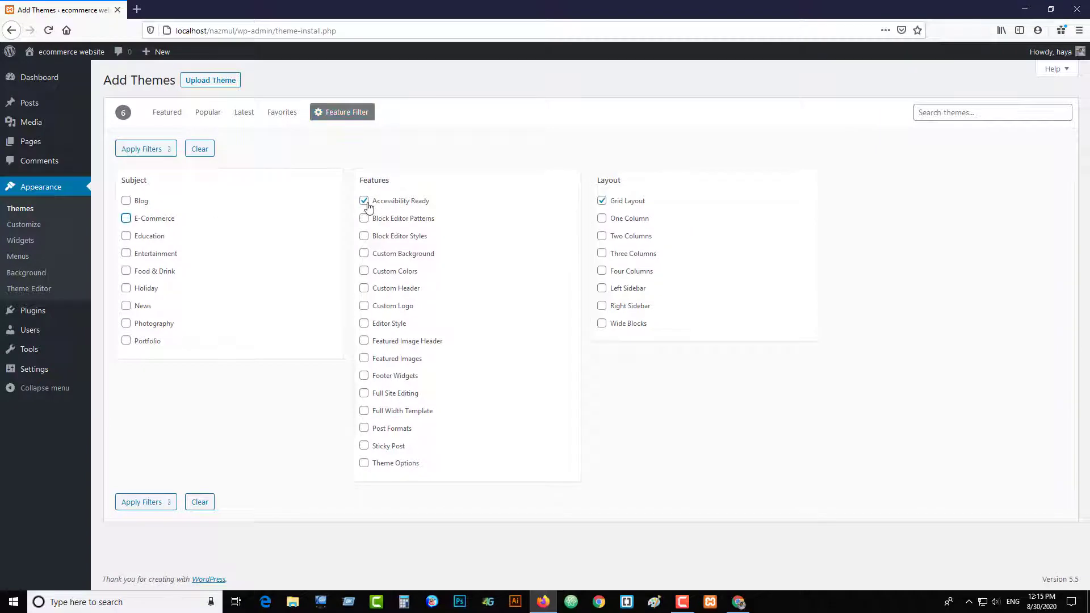
pyautogui.click(603, 202)
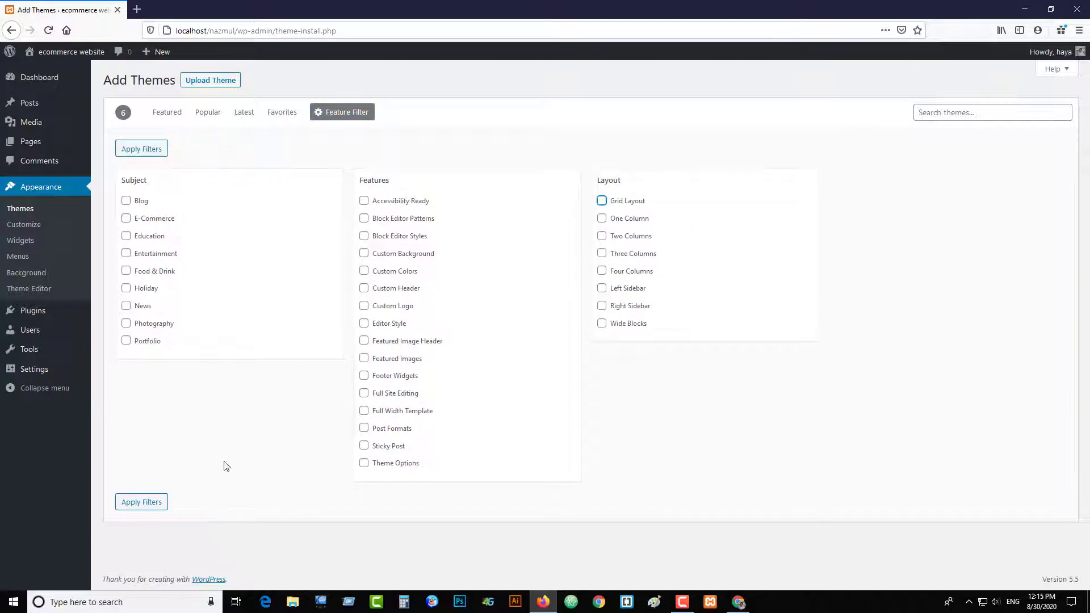
pyautogui.click(152, 504)
# Step: Return to the popular themes and skim through them again
pyautogui.click(214, 115)
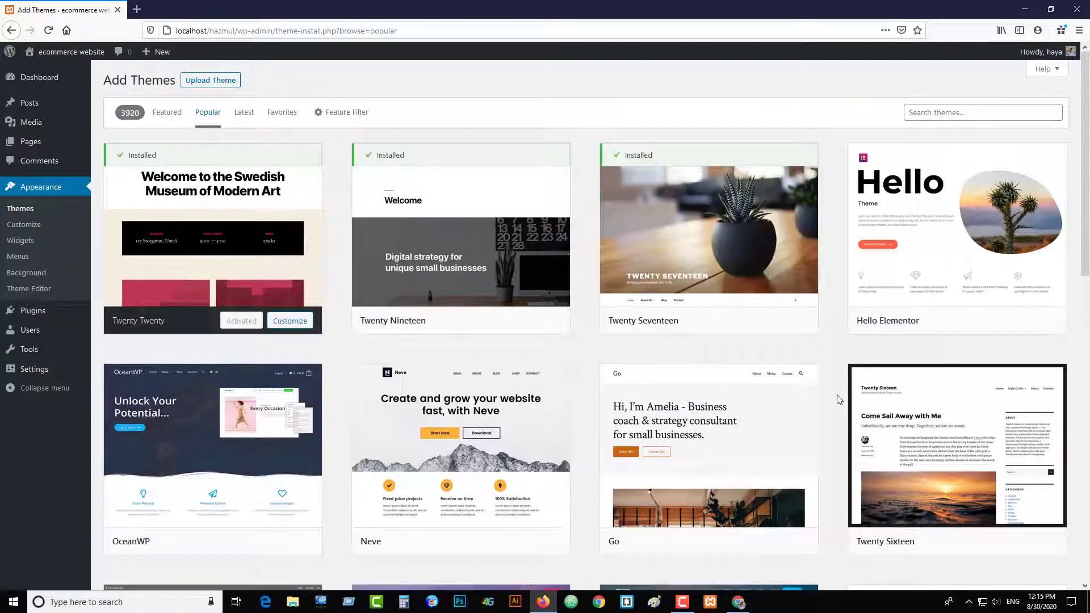
pyautogui.scroll(-15, 838, 399)
pyautogui.scroll(15, 839, 399)
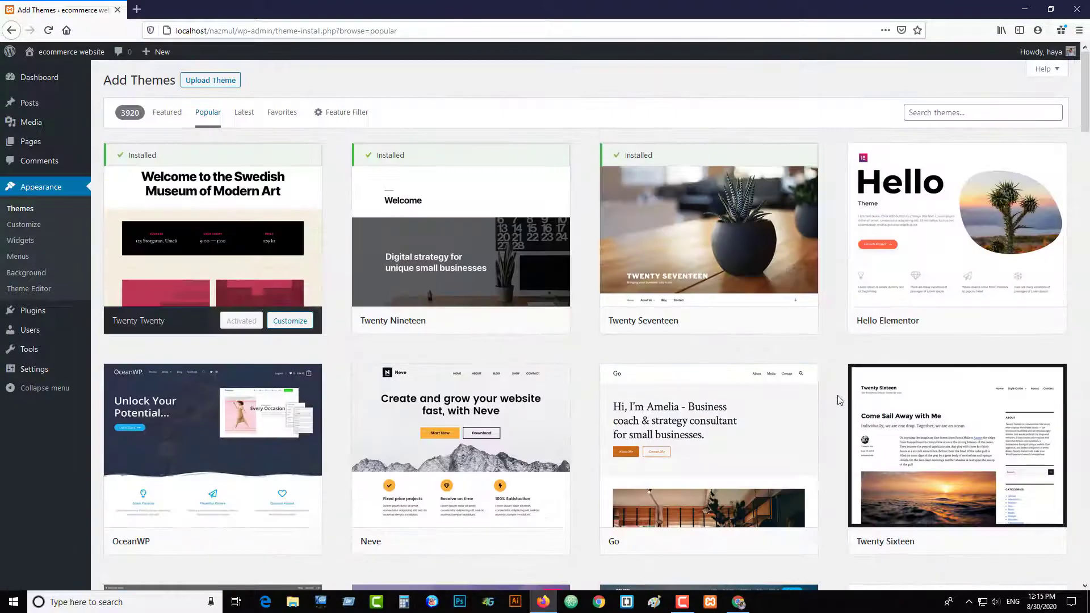
pyautogui.scroll(-15, 838, 399)
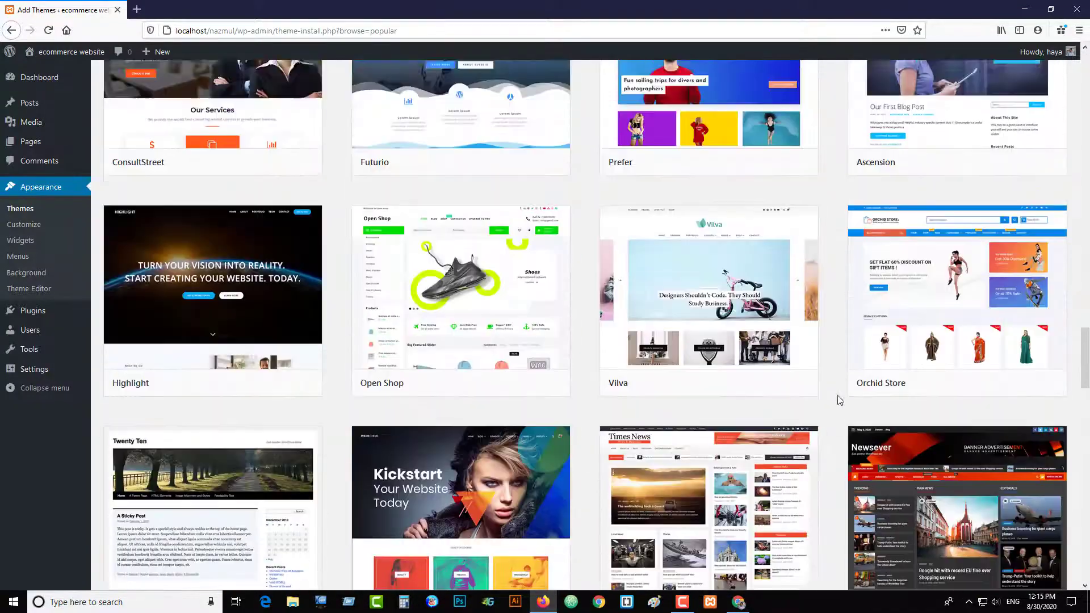
pyautogui.scroll(15, 839, 399)
# Step: Search the theme directory for "ecommerce" and look through the resulting themes
pyautogui.click(975, 117)
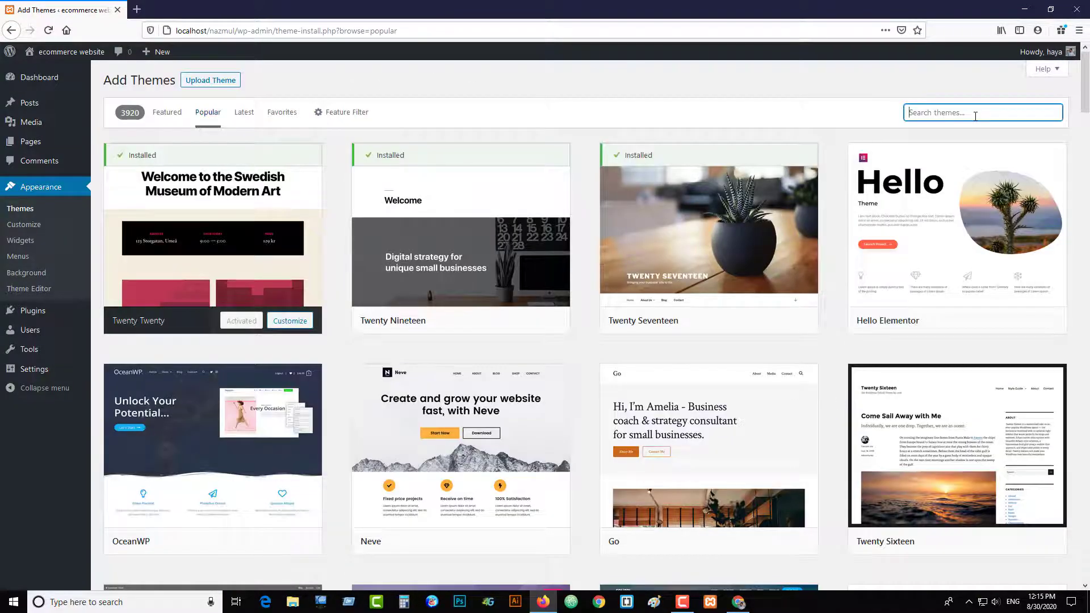
pyautogui.write('ecommerce')
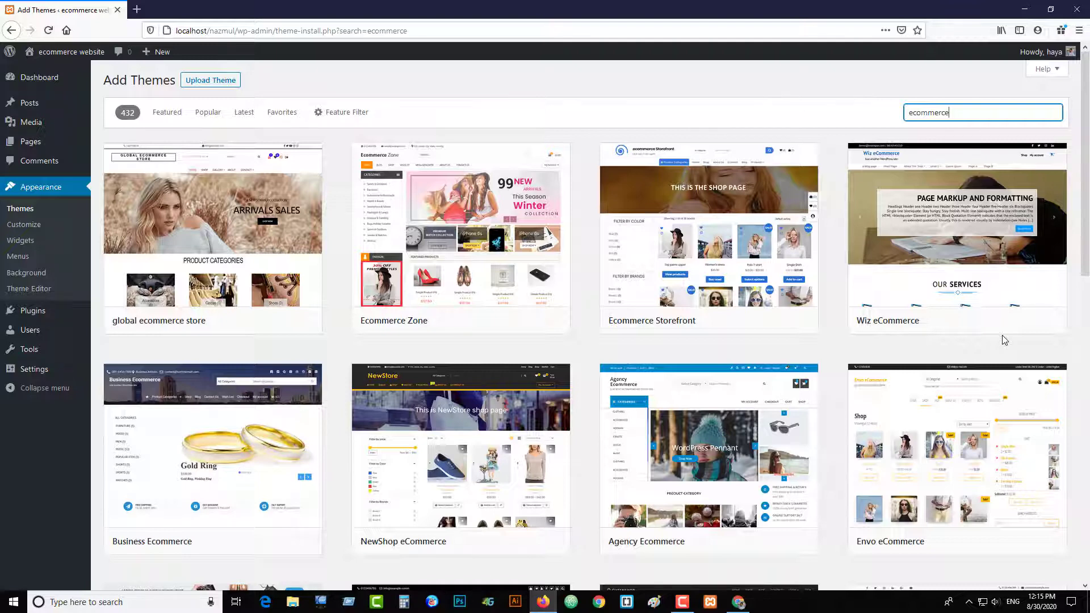
pyautogui.moveTo(1014, 294)
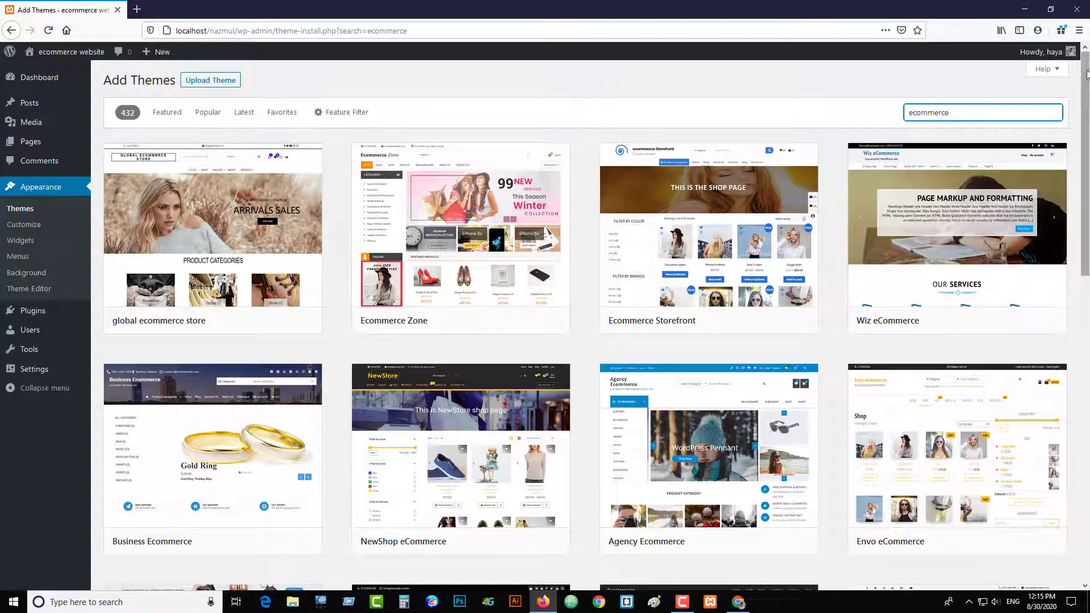
pyautogui.scroll(-2, 1086, 151)
pyautogui.moveTo(1089, 150); pyautogui.dragTo(1089, 196)
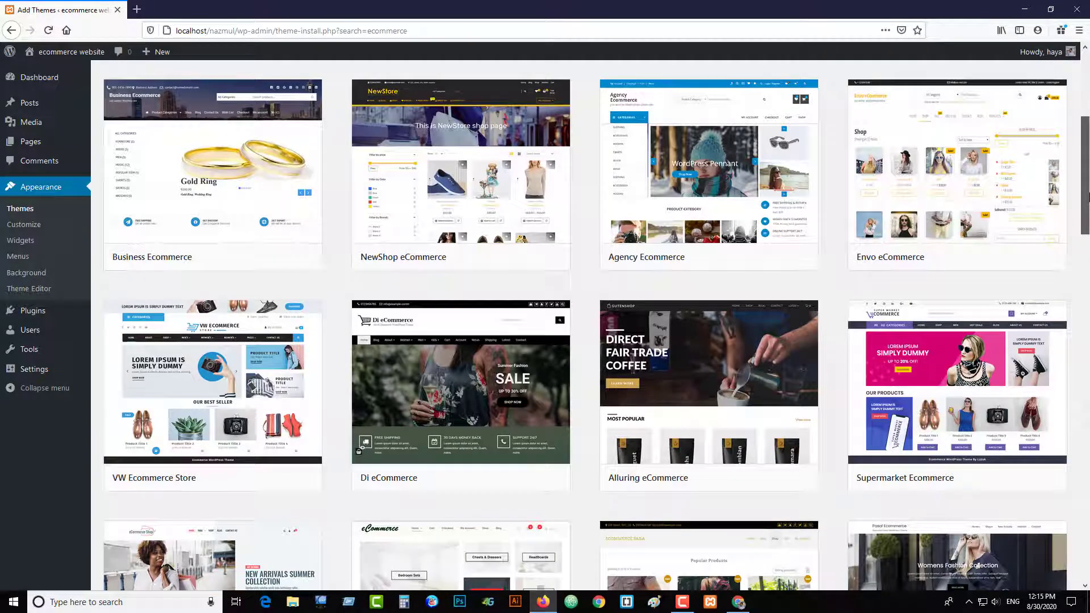
pyautogui.moveTo(1089, 197); pyautogui.dragTo(1088, 246)
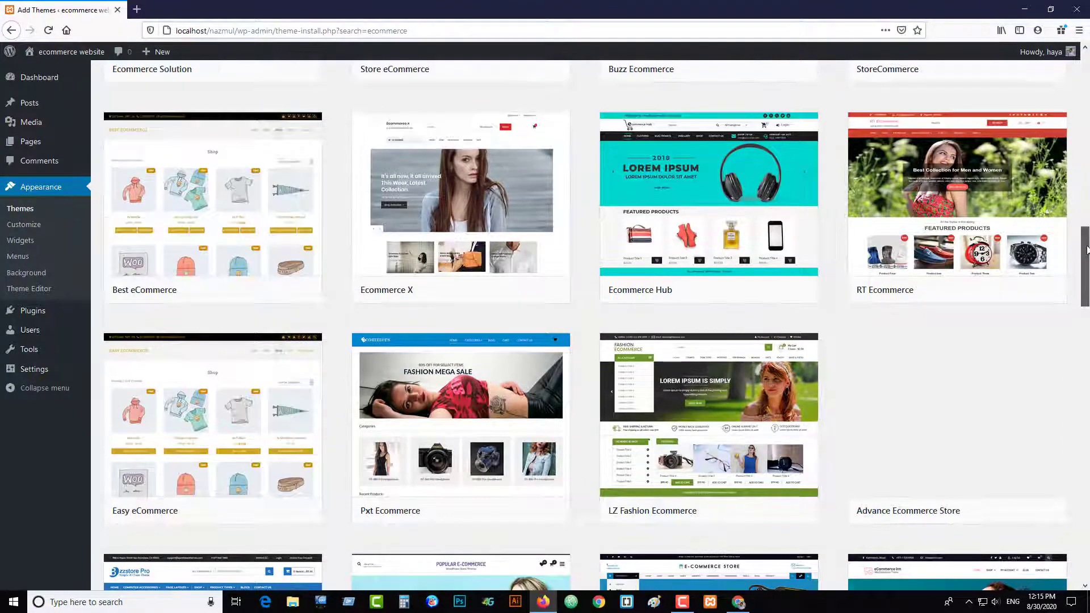
pyautogui.moveTo(1088, 246); pyautogui.dragTo(1077, 381)
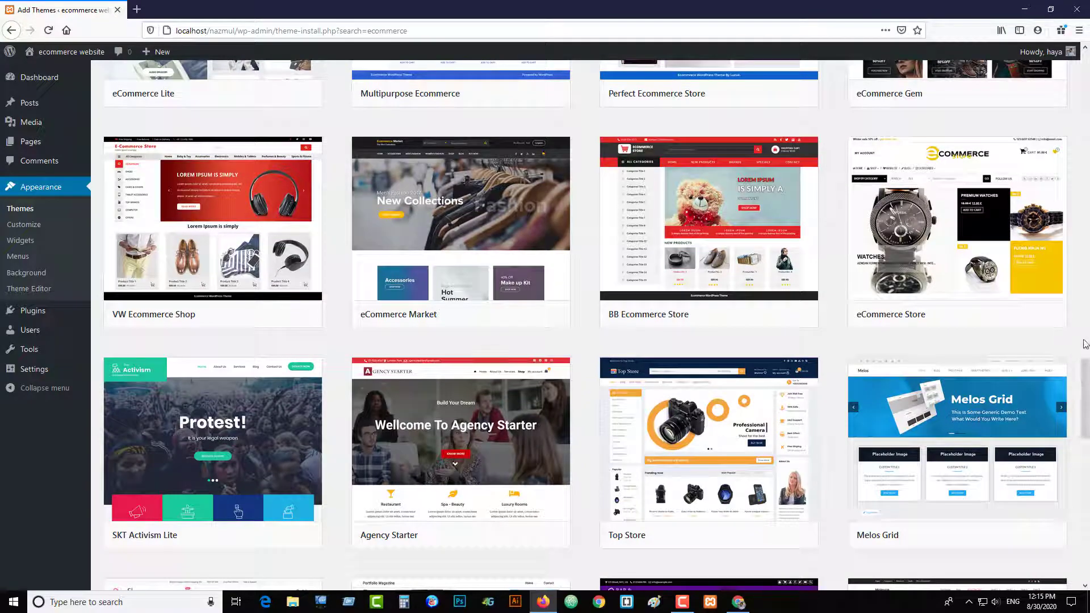
pyautogui.moveTo(791, 463)
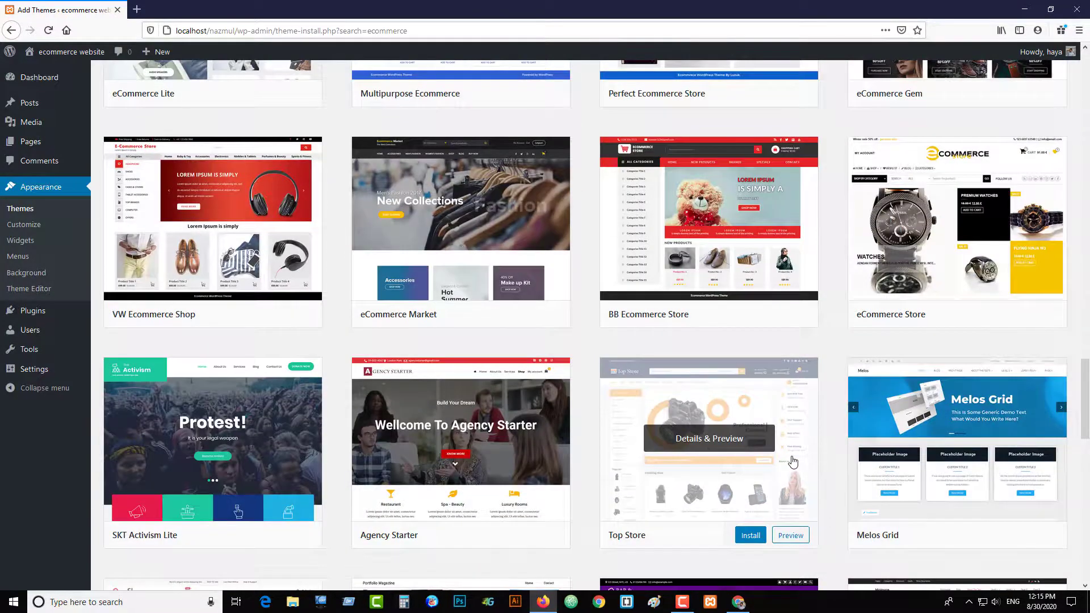
# Step: Look through the ecommerce search results again for a suitable store theme
pyautogui.scroll(20, 793, 462)
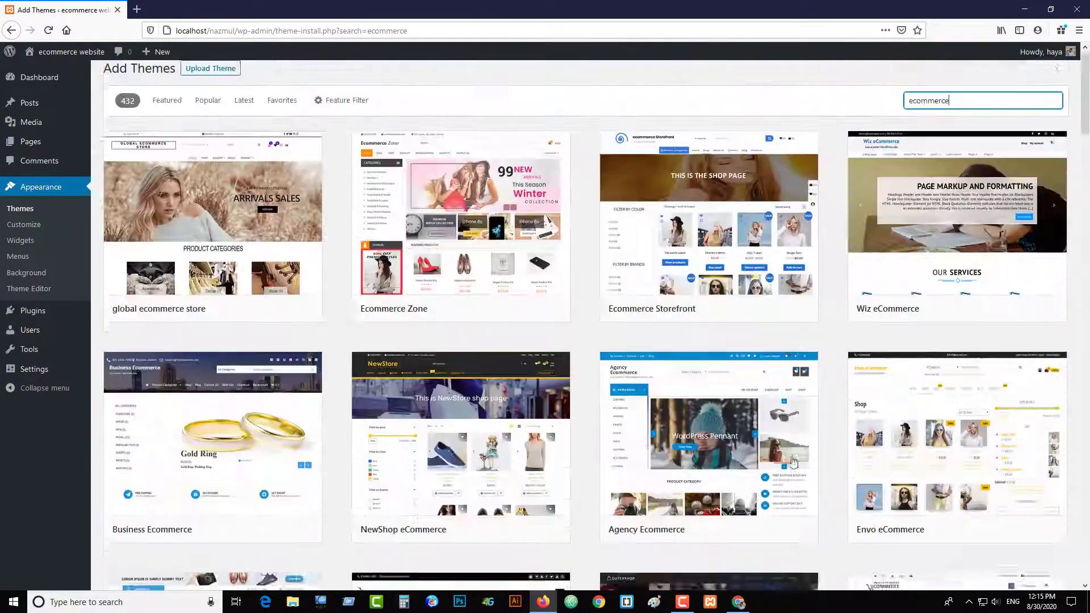
pyautogui.moveTo(945, 301)
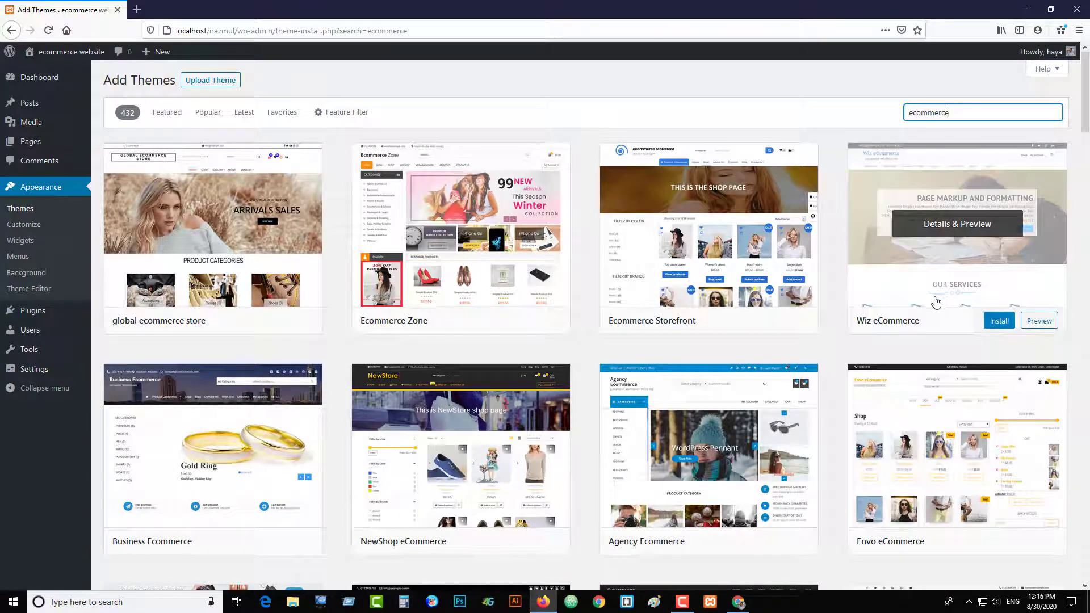
pyautogui.scroll(-3, 936, 303)
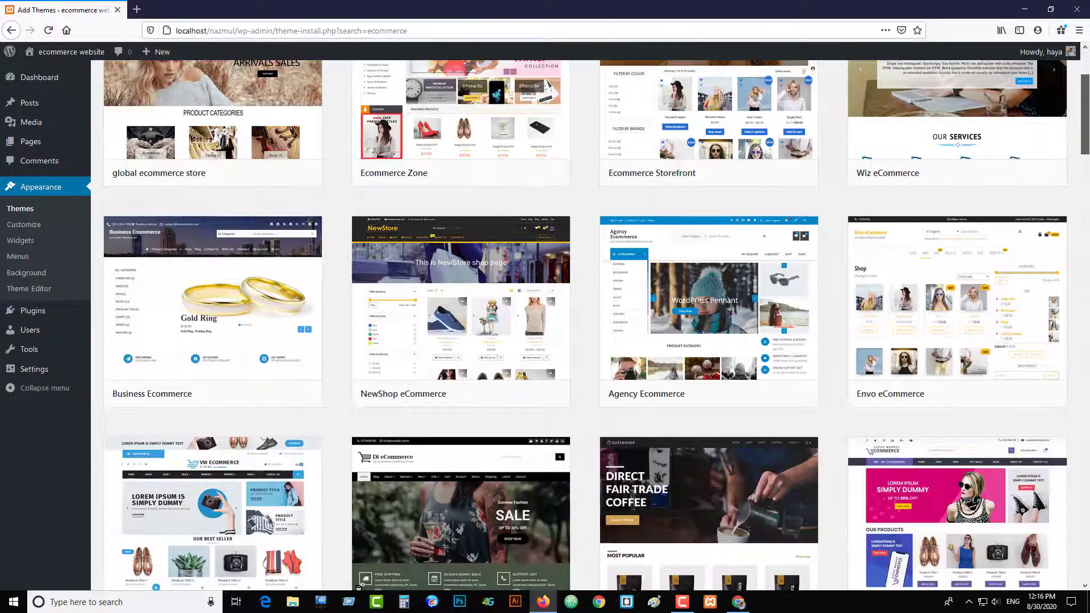
pyautogui.moveTo(1088, 127); pyautogui.dragTo(1080, 368)
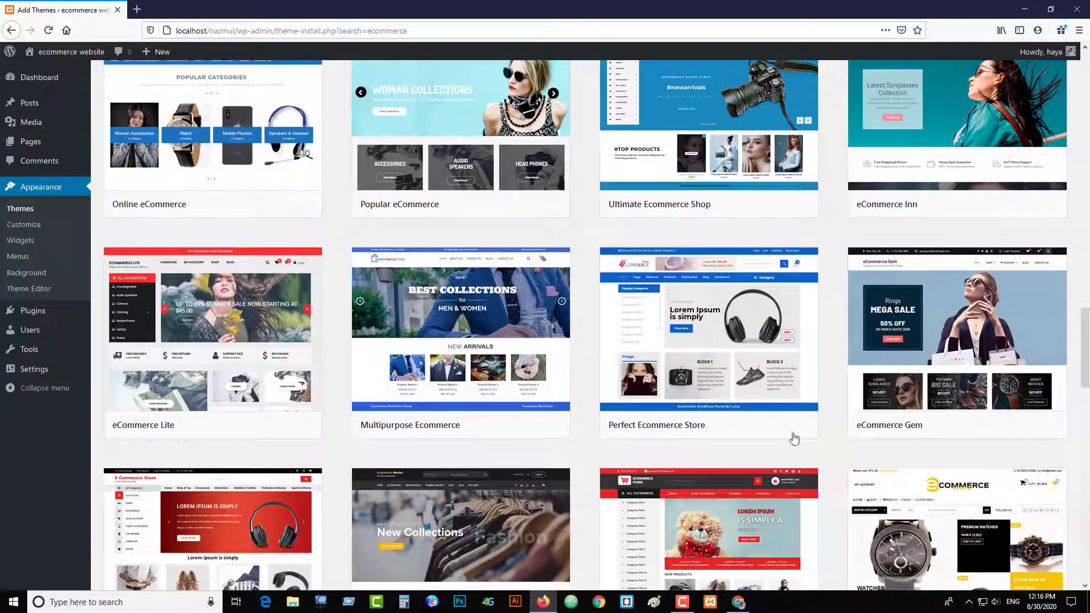
pyautogui.moveTo(968, 331)
pyautogui.scroll(-9, 968, 331)
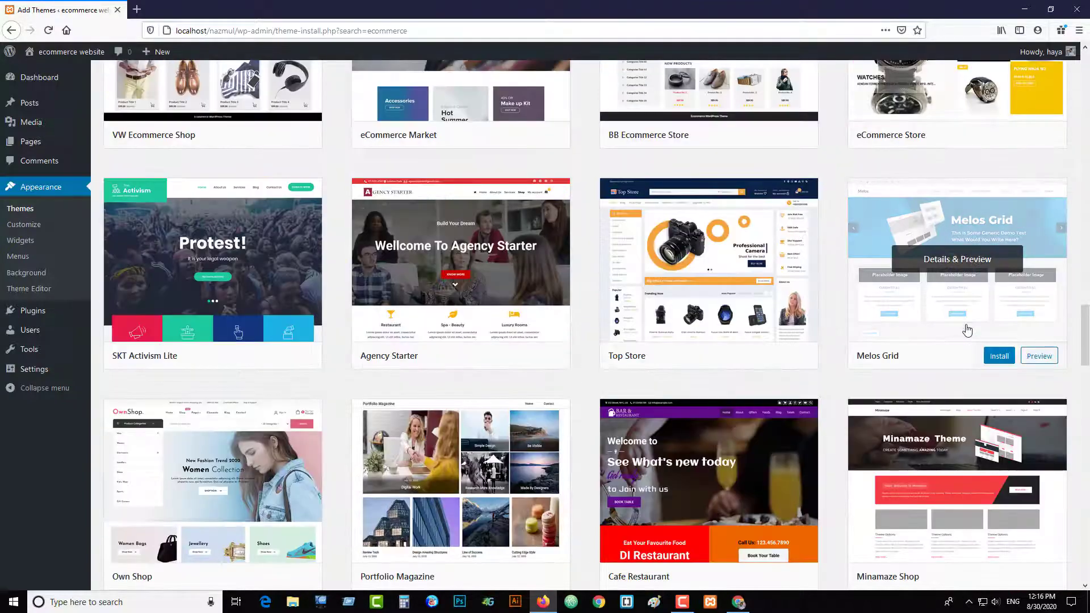
pyautogui.scroll(-9, 967, 330)
pyautogui.scroll(9, 967, 330)
pyautogui.moveTo(282, 515)
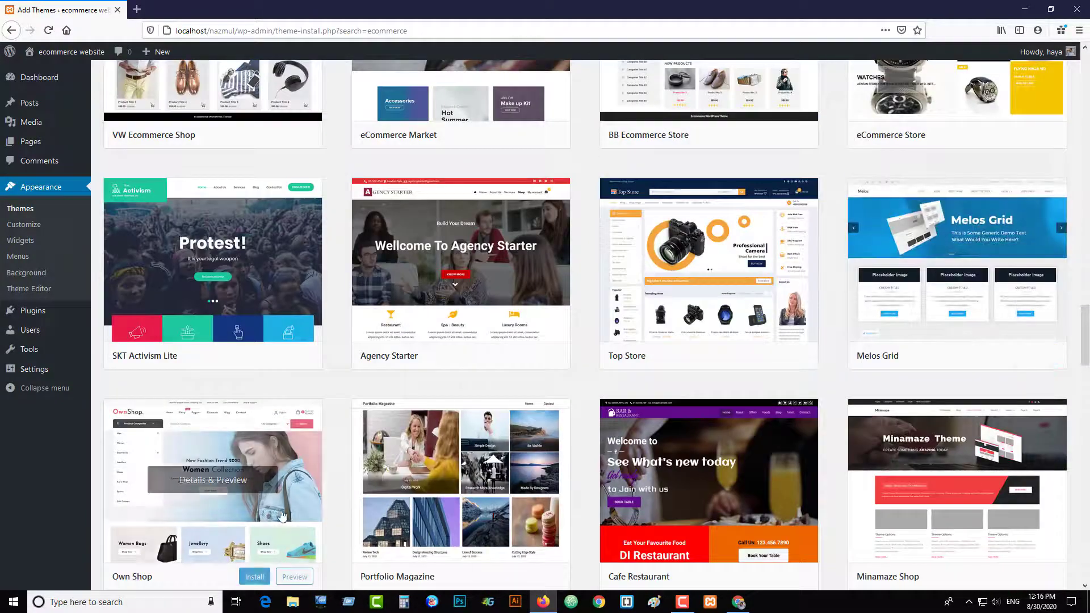
pyautogui.scroll(-9, 952, 355)
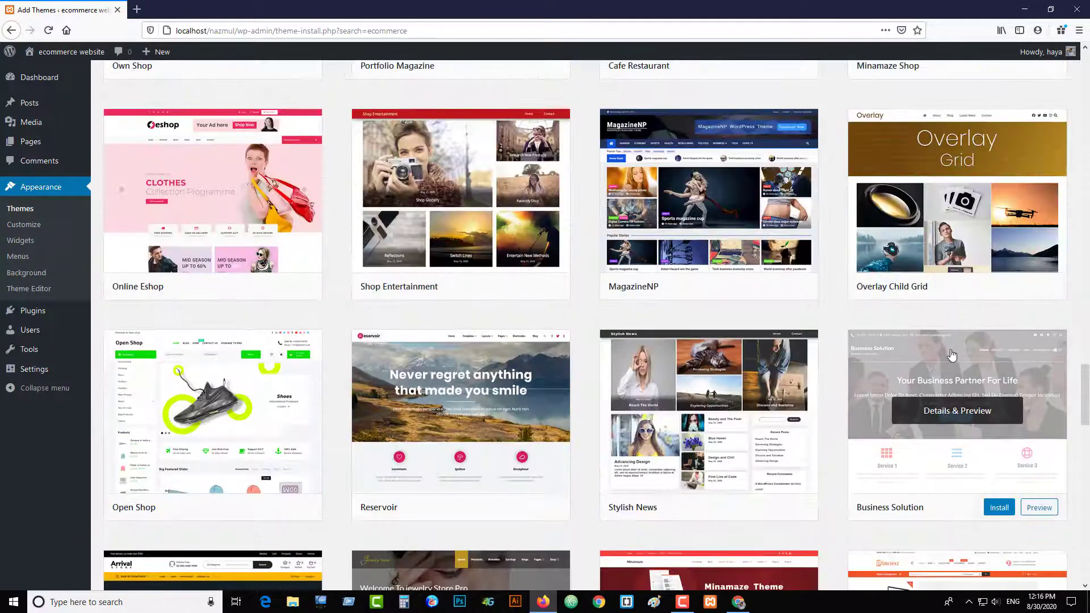
pyautogui.scroll(-9, 952, 355)
pyautogui.scroll(-9, 952, 354)
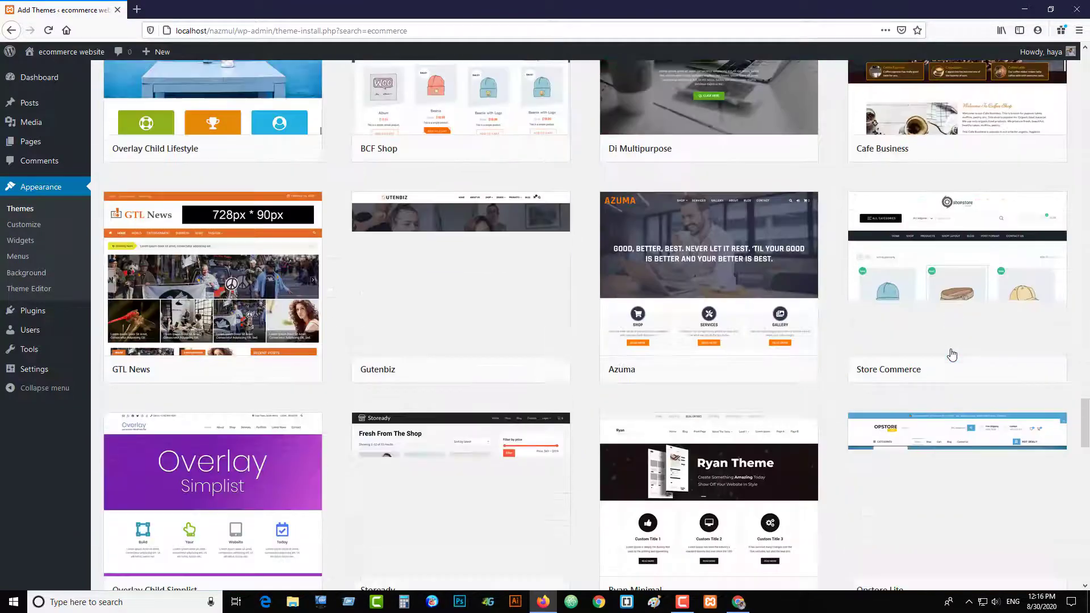
pyautogui.scroll(-9, 952, 355)
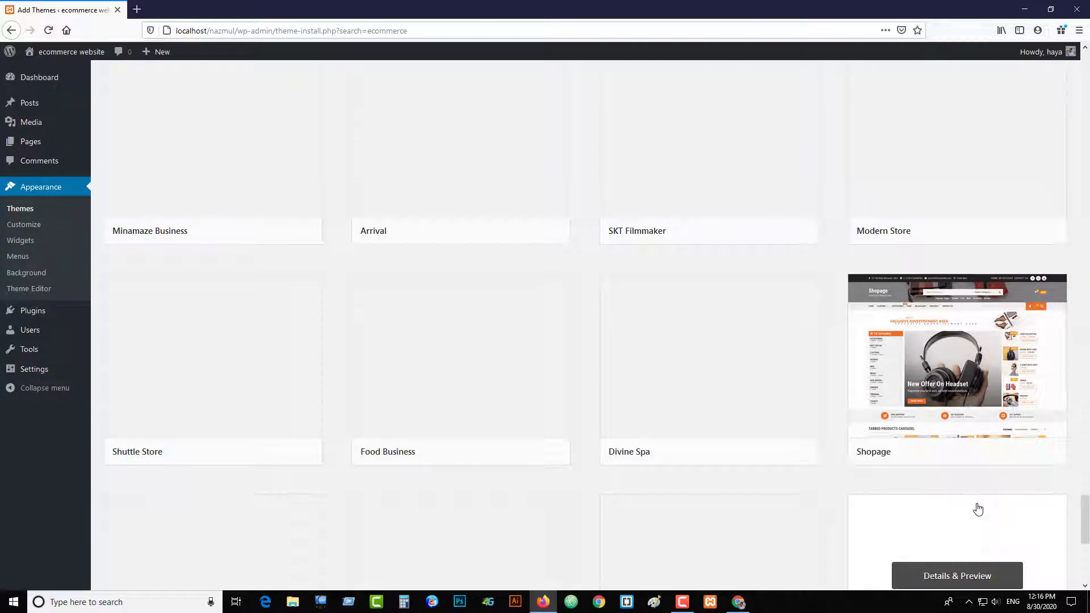
# Step: Try to install the Ecommerce Zone theme from the search results
pyautogui.scroll(9, 998, 450)
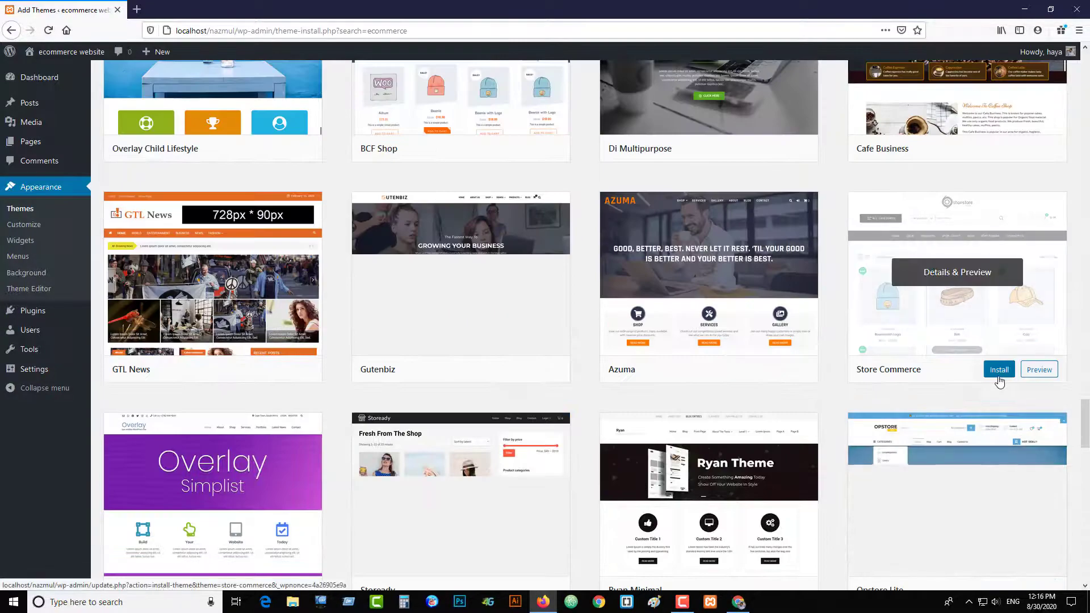
pyautogui.scroll(15, 999, 382)
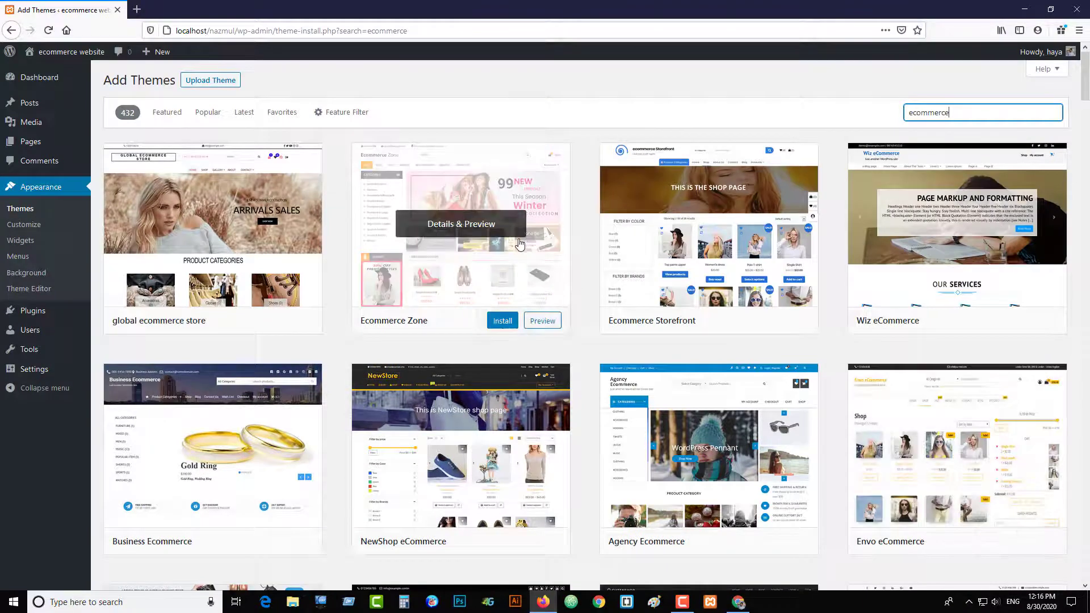
pyautogui.click(503, 321)
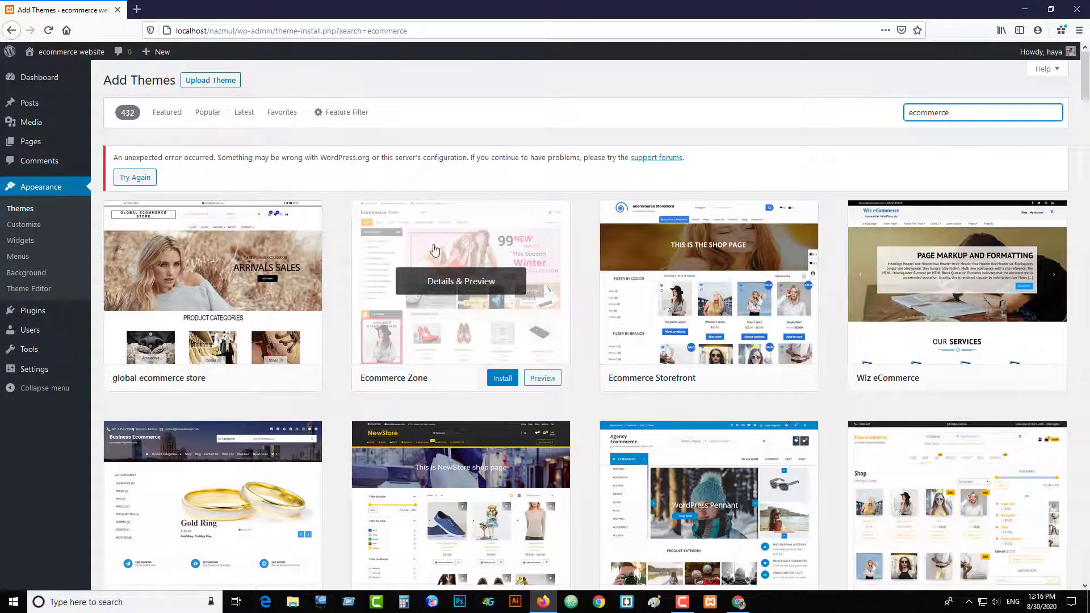
# Step: Replace the theme search term with "shapping card"
pyautogui.moveTo(963, 113); pyautogui.dragTo(867, 119)
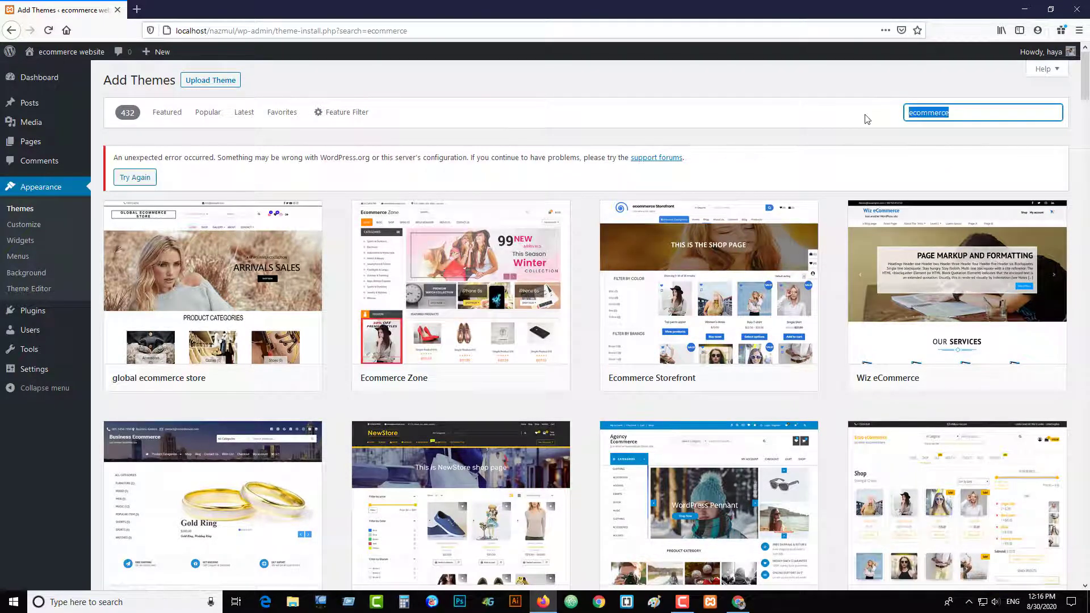
pyautogui.write('sha')
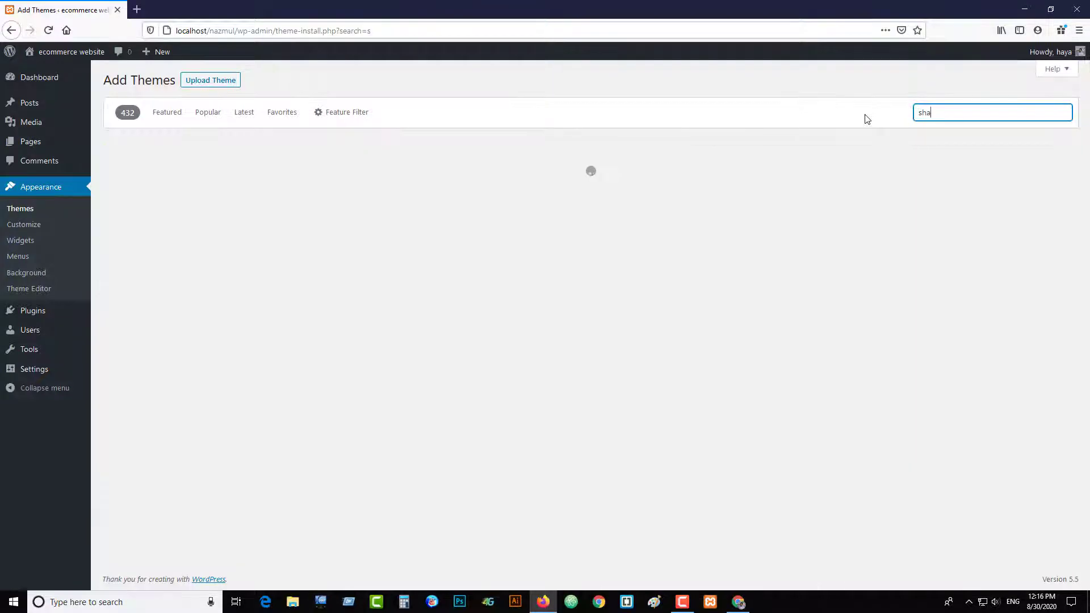
pyautogui.write('pping card')
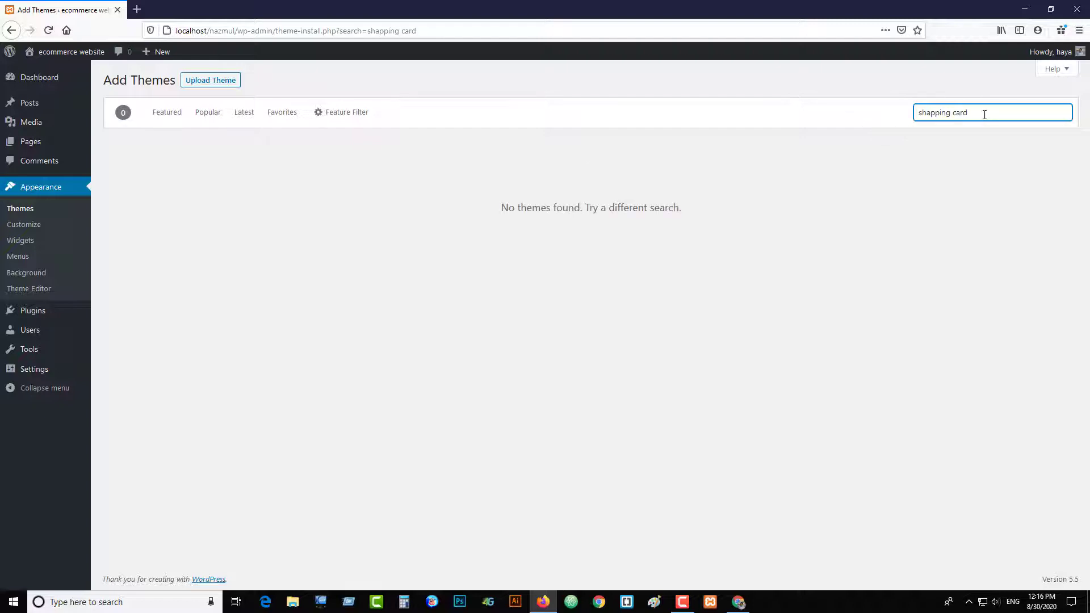
# Step: Correct the search term to "shopping" and look over the resulting themes
pyautogui.press('BackSpace')
pyautogui.press('BackSpace')
pyautogui.press('BackSpace')
pyautogui.press('BackSpace')
pyautogui.press('BackSpace')
pyautogui.press('BackSpace')
pyautogui.press('BackSpace')
pyautogui.press('BackSpace')
pyautogui.press('BackSpace')
pyautogui.press('BackSpace')
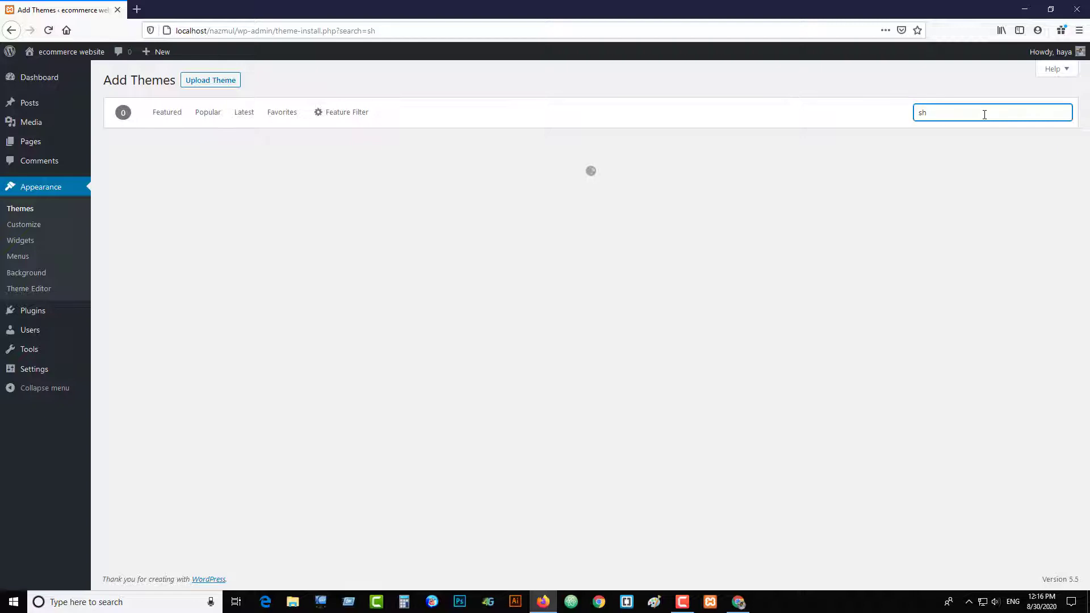
pyautogui.write('opping')
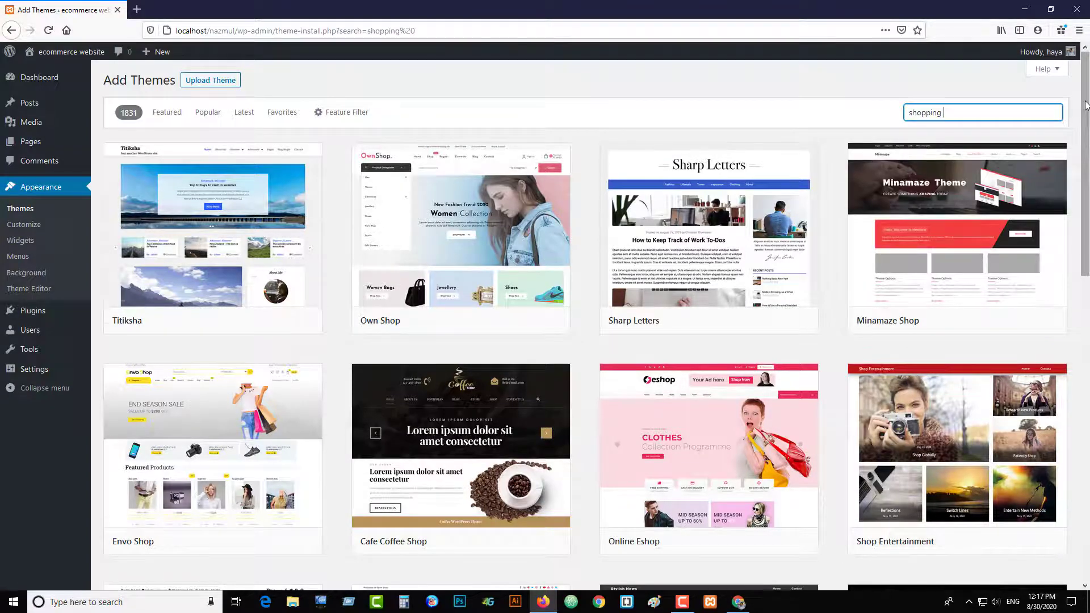
pyautogui.moveTo(1085, 106)
pyautogui.mouseDown()
pyautogui.moveTo(1087, 161)
pyautogui.moveTo(1087, 92)
pyautogui.mouseUp()
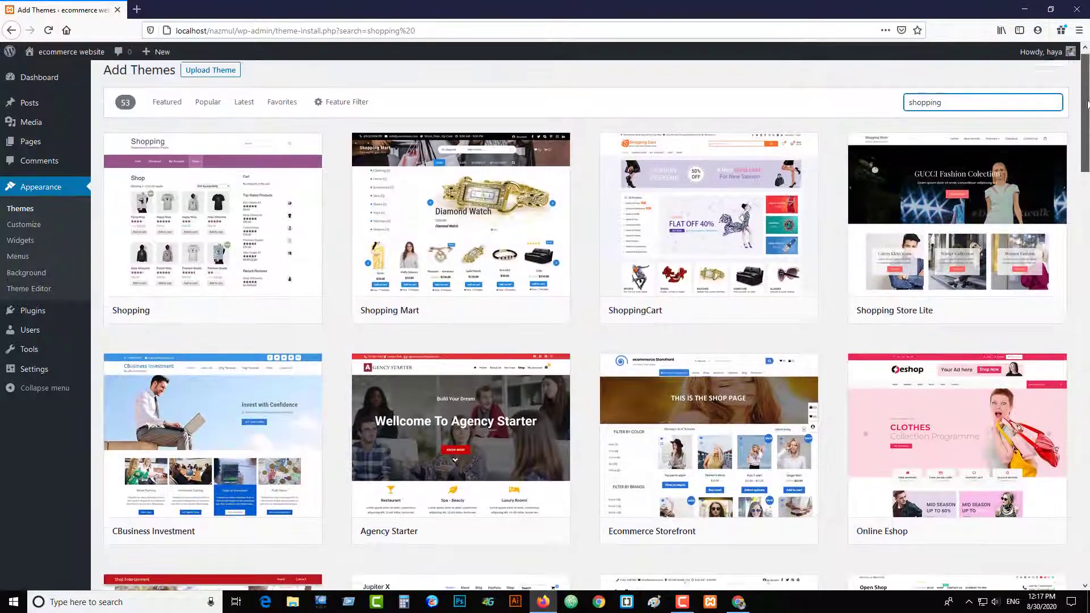
# Step: View the details and preview of the Shopping Mart theme, then go back and skim the featured themes
pyautogui.moveTo(441, 231)
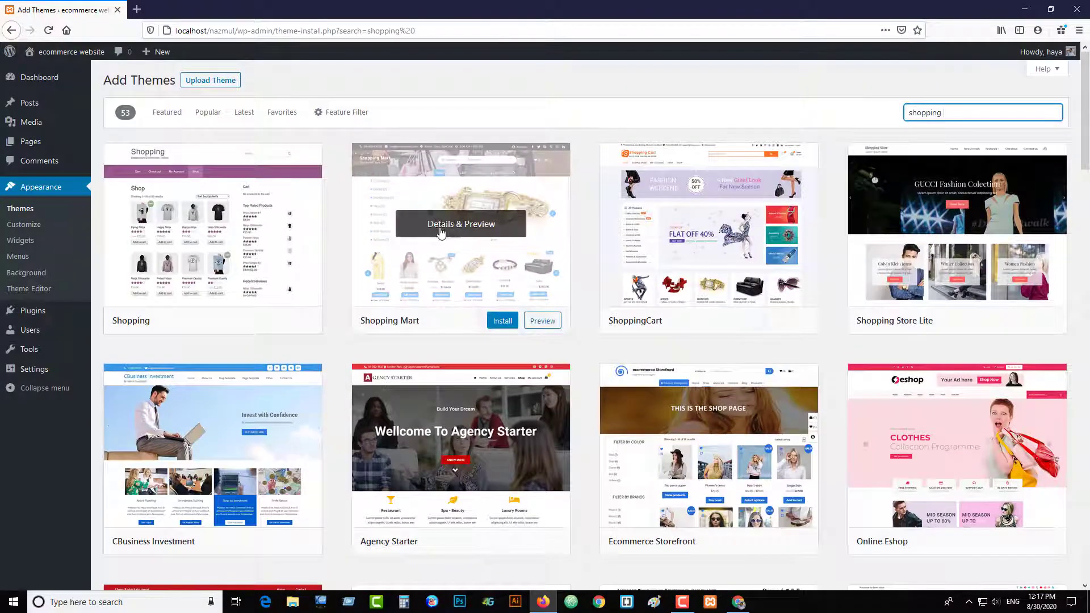
pyautogui.click(483, 232)
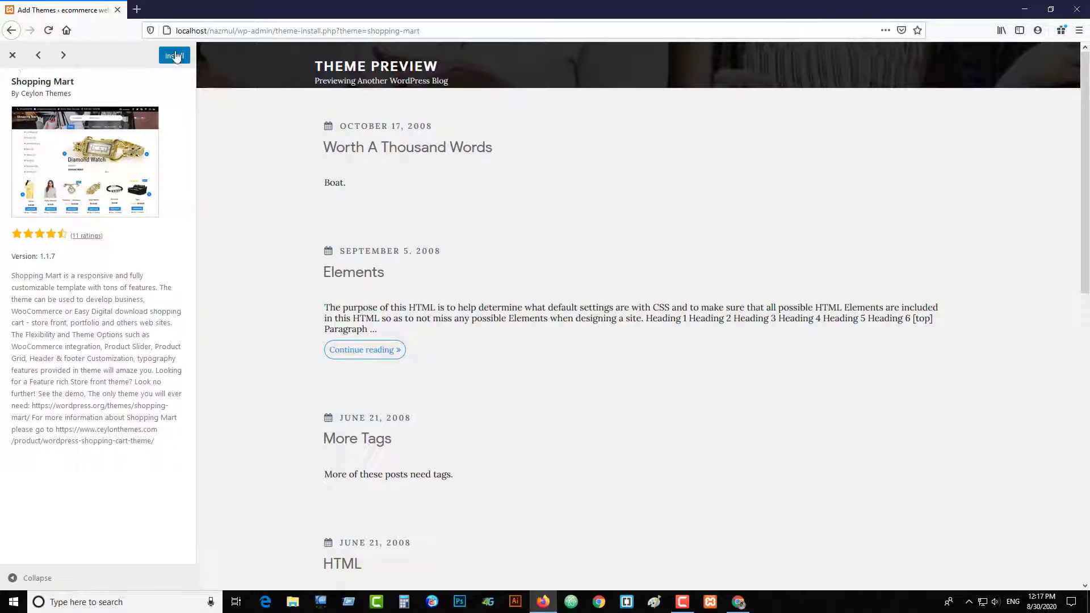
pyautogui.click(10, 34)
pyautogui.click(11, 32)
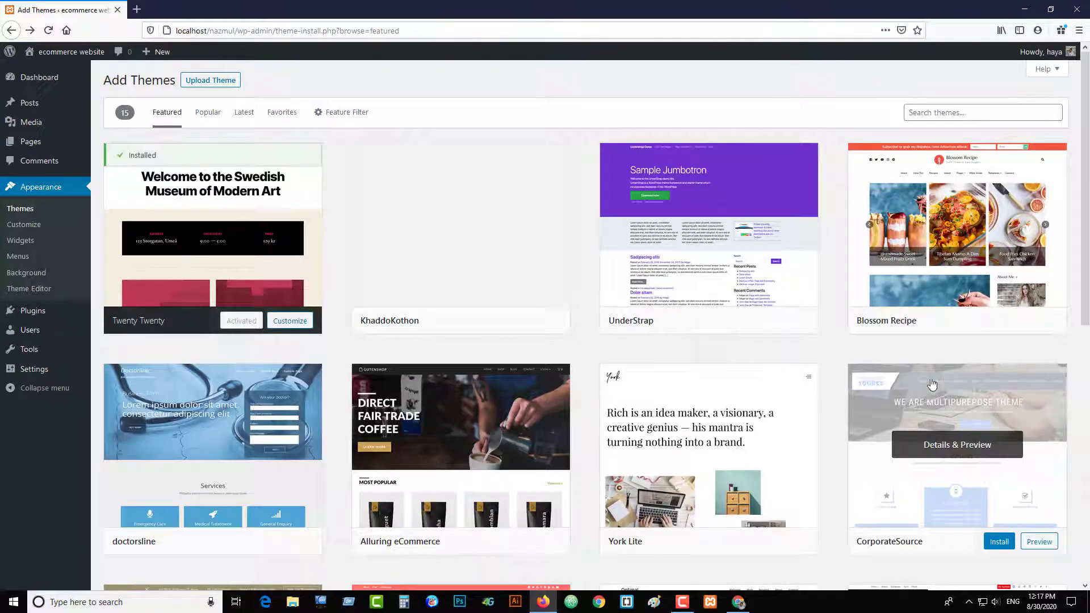
pyautogui.scroll(-7, 893, 292)
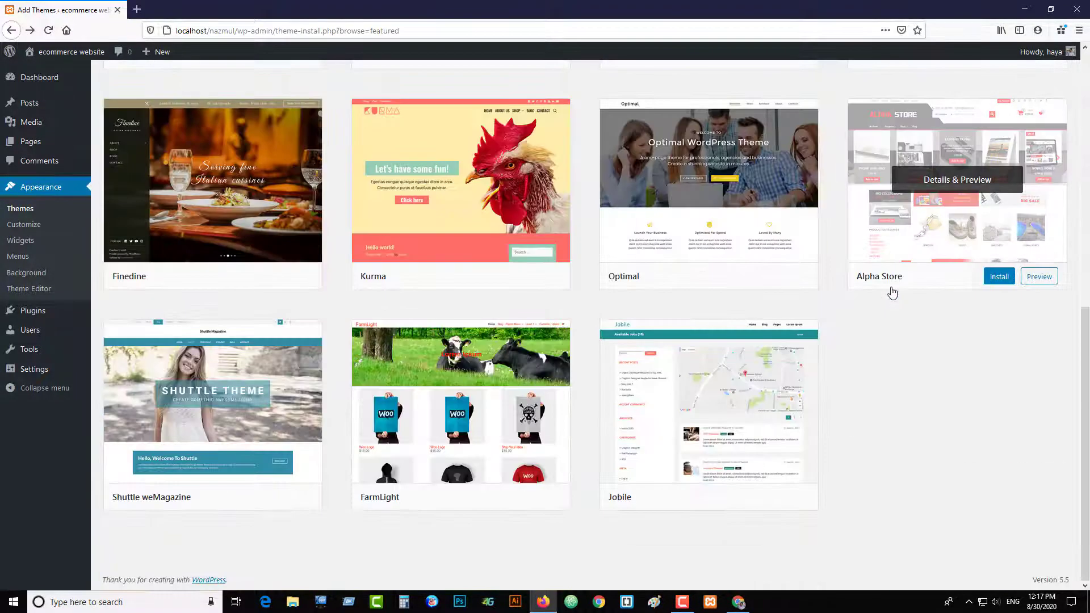
pyautogui.scroll(10, 890, 292)
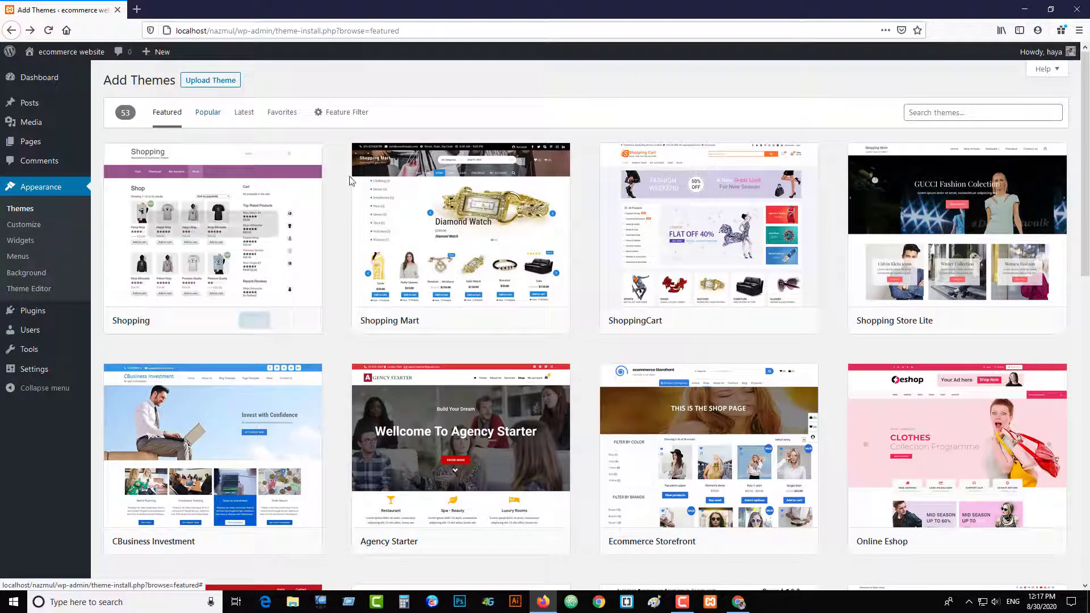
# Step: Install the Shopping Mart theme from the shopping results
pyautogui.moveTo(453, 246)
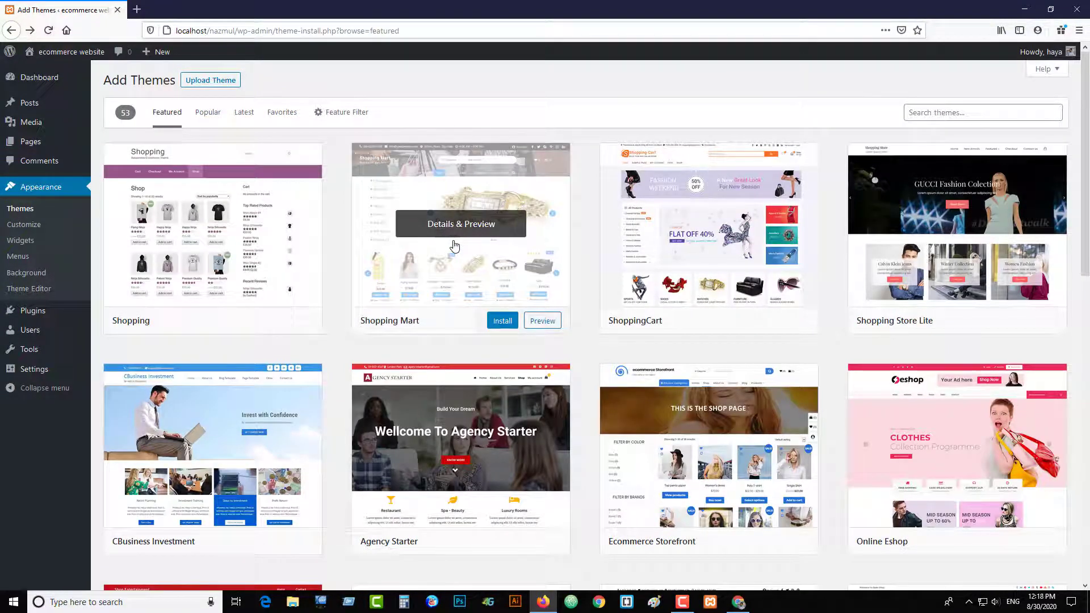
pyautogui.moveTo(731, 435)
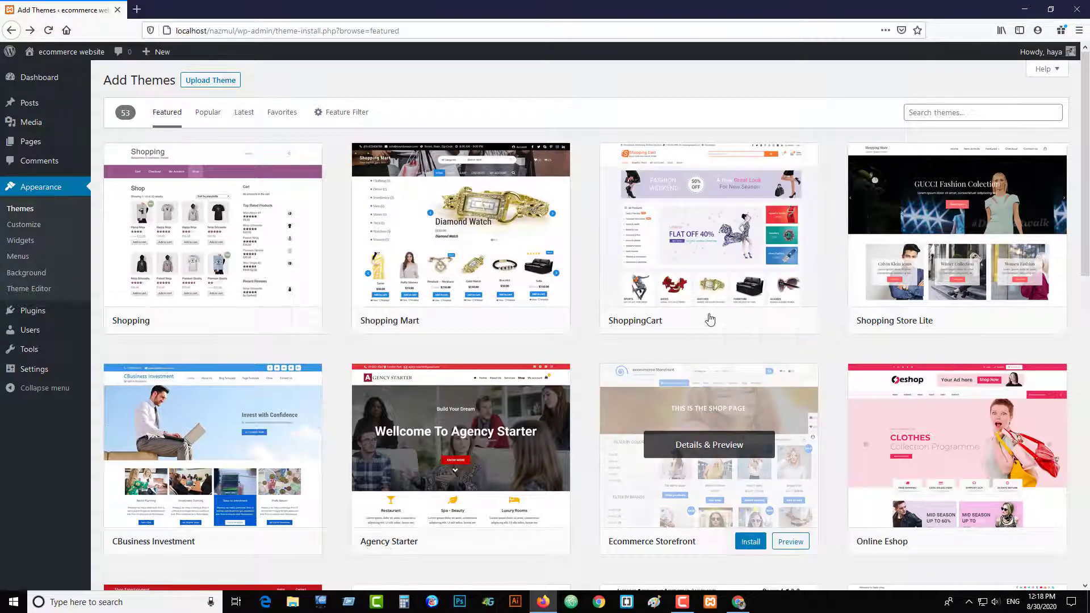
pyautogui.moveTo(718, 243)
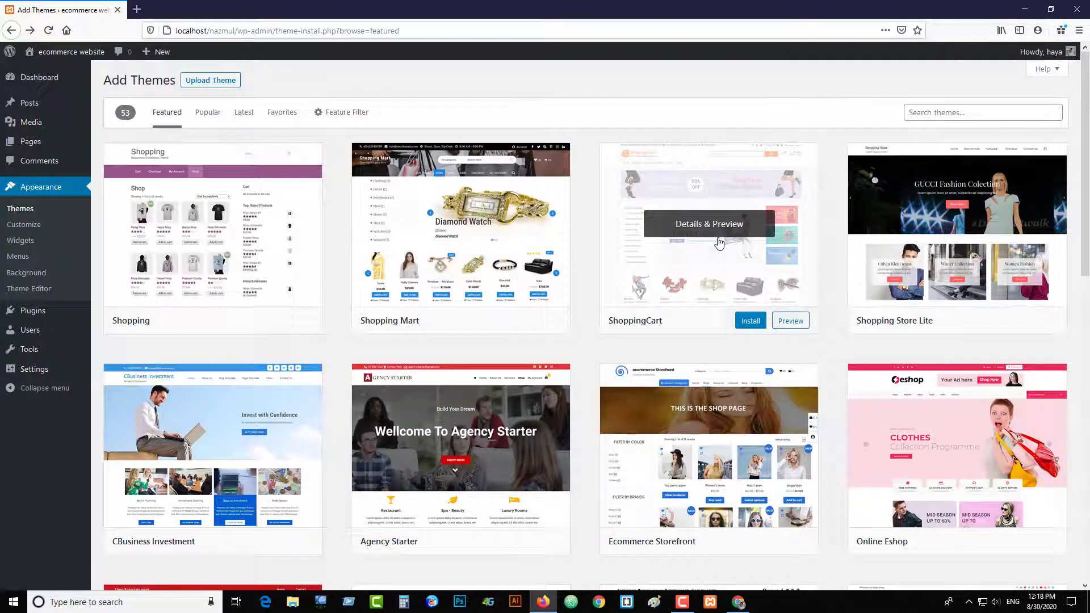
pyautogui.moveTo(497, 298)
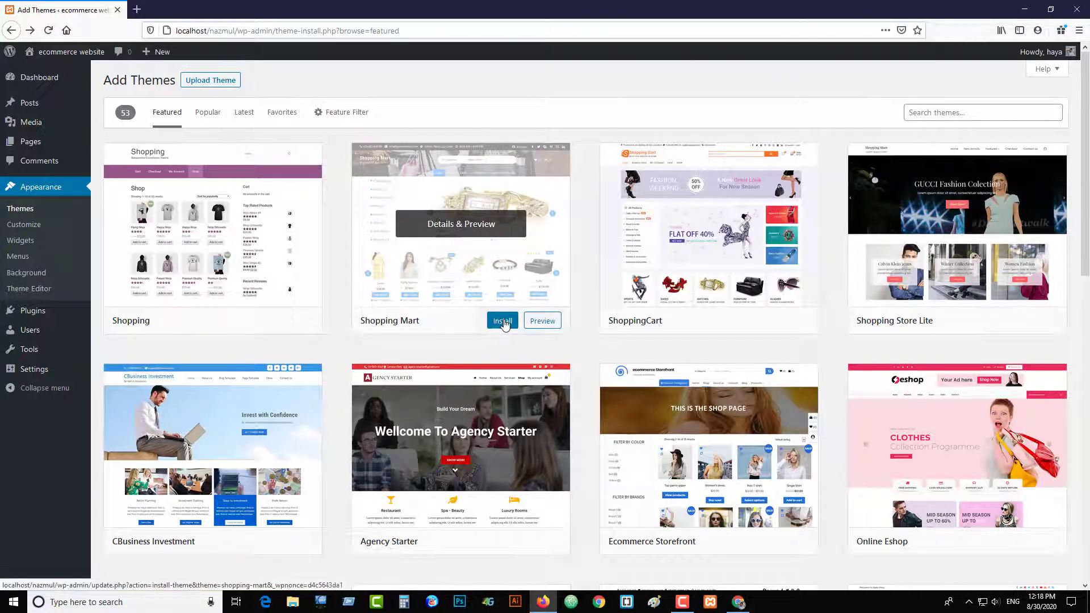
pyautogui.click(503, 322)
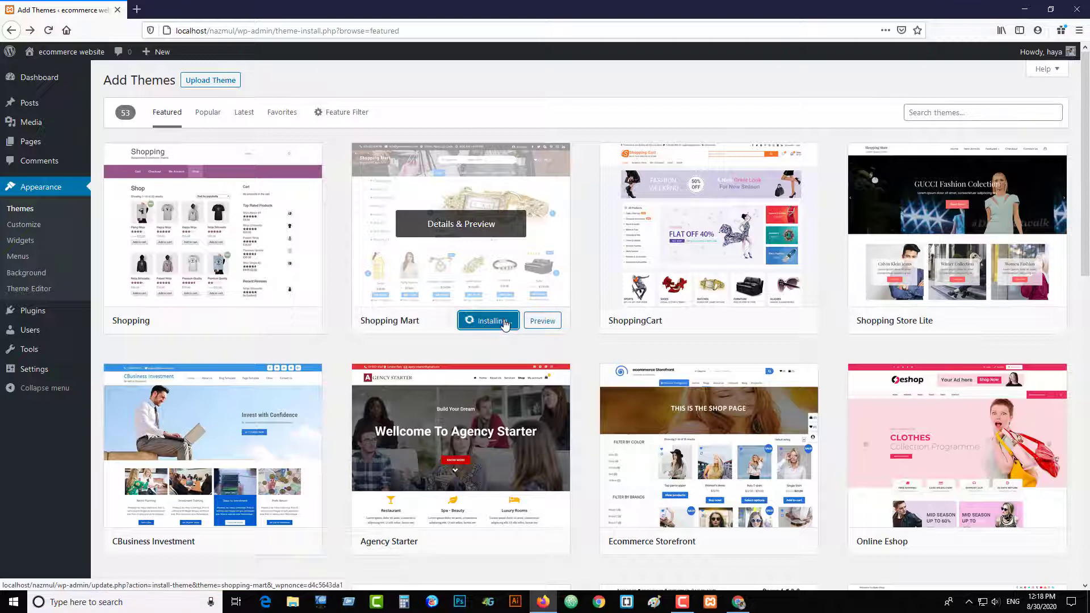
# Step: Open the preview of the Shopping Mart theme and look through its demo posts
pyautogui.click(543, 321)
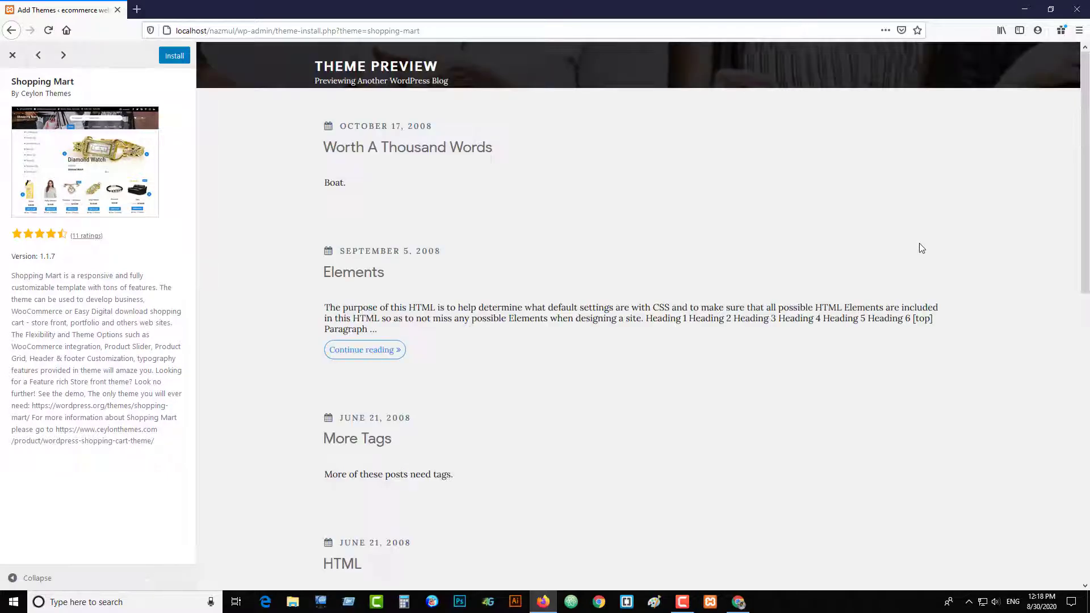
pyautogui.scroll(-15, 920, 246)
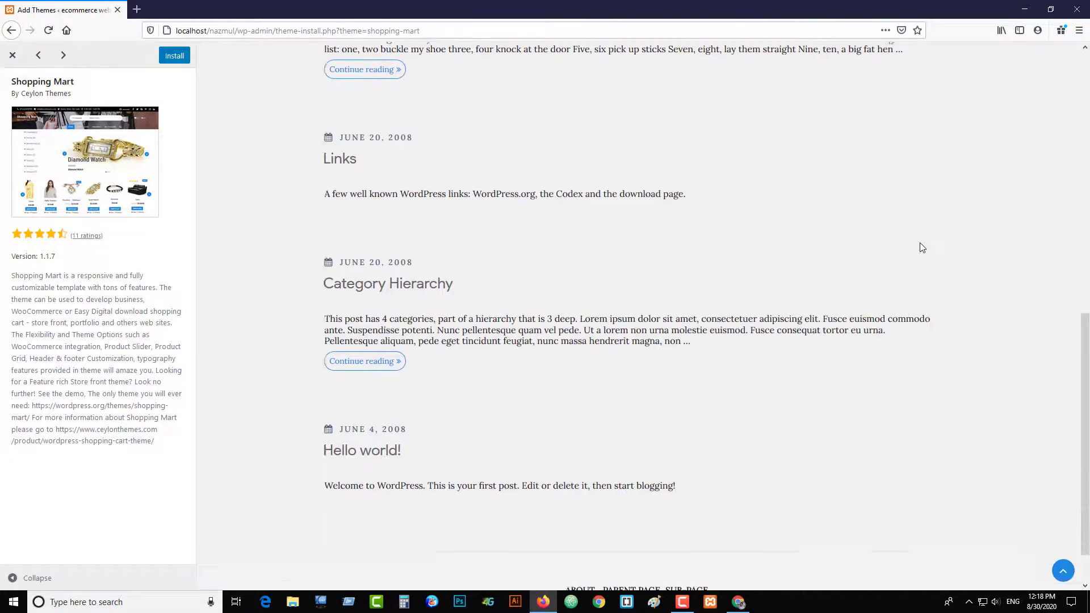
pyautogui.scroll(20, 920, 245)
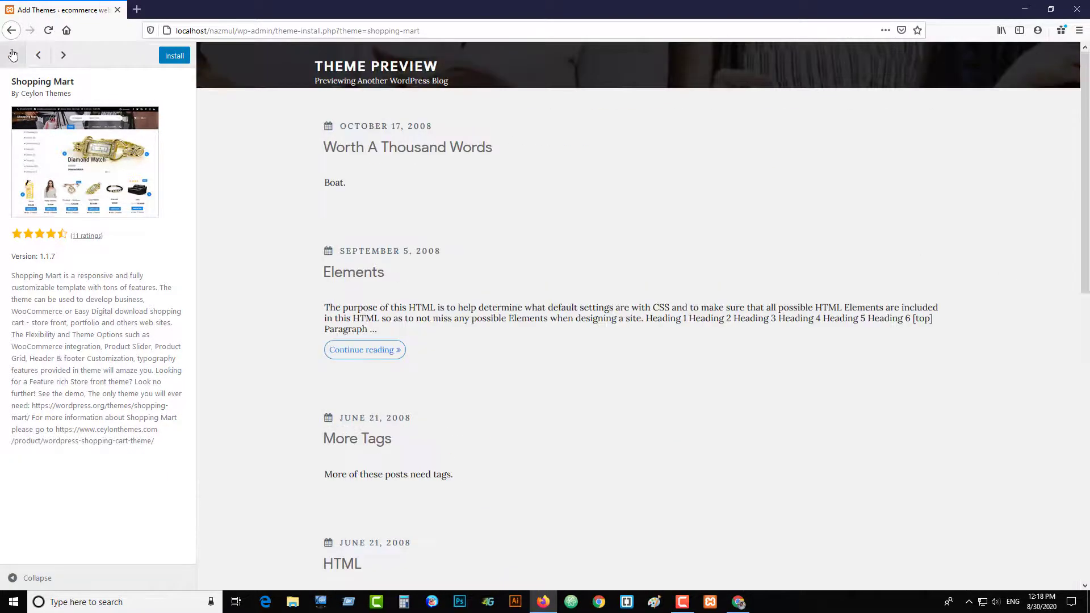
# Step: Leave the theme preview and skim through the featured themes
pyautogui.click(11, 31)
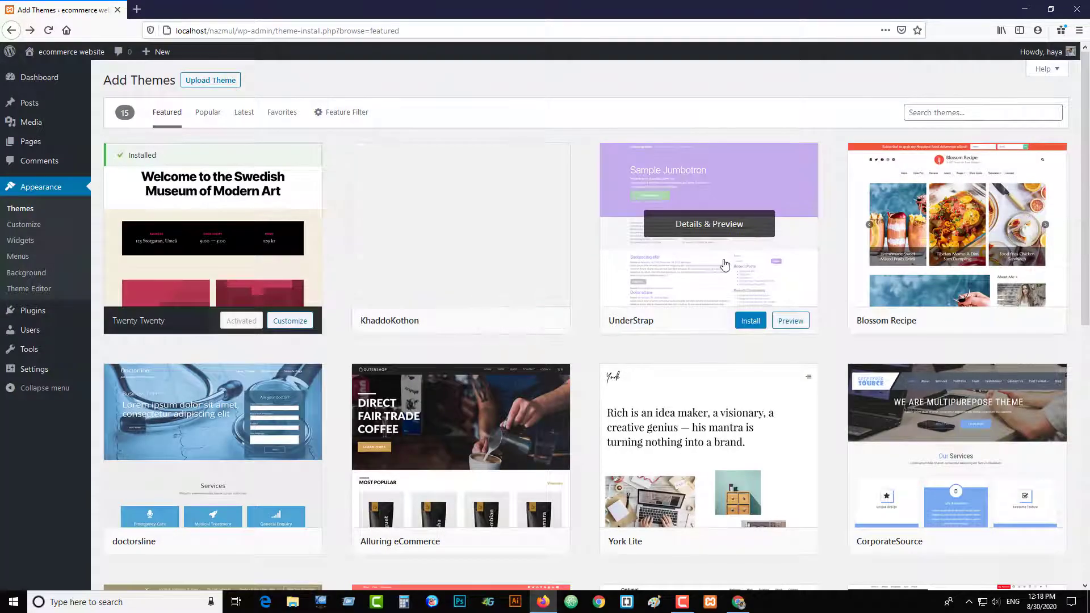
pyautogui.scroll(-9, 725, 264)
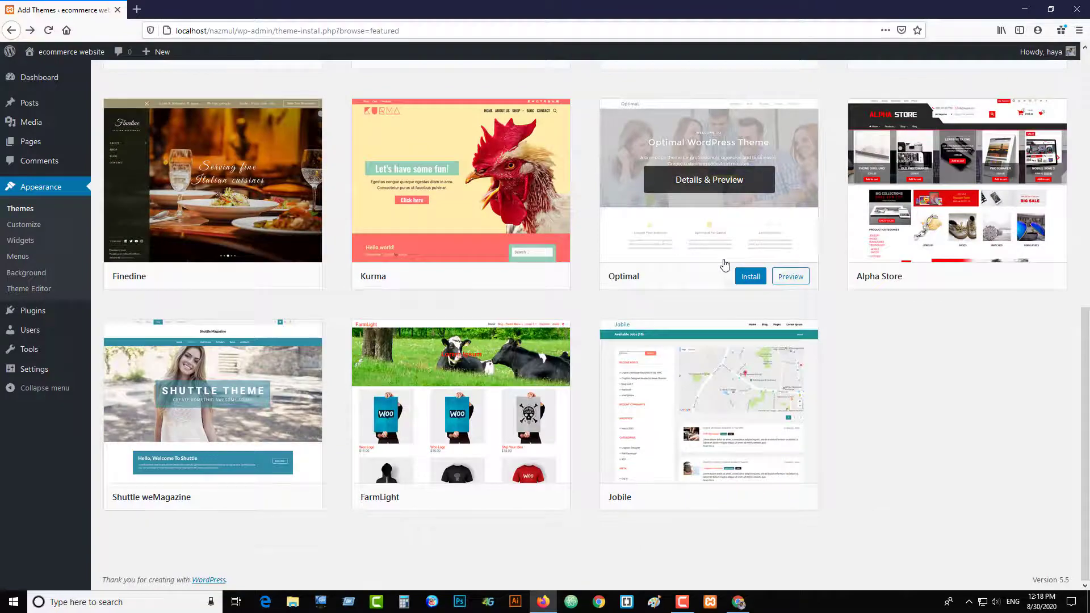
pyautogui.scroll(9, 725, 264)
# Step: Search the theme directory for shopping and install the Shopping Mart theme
pyautogui.click(208, 113)
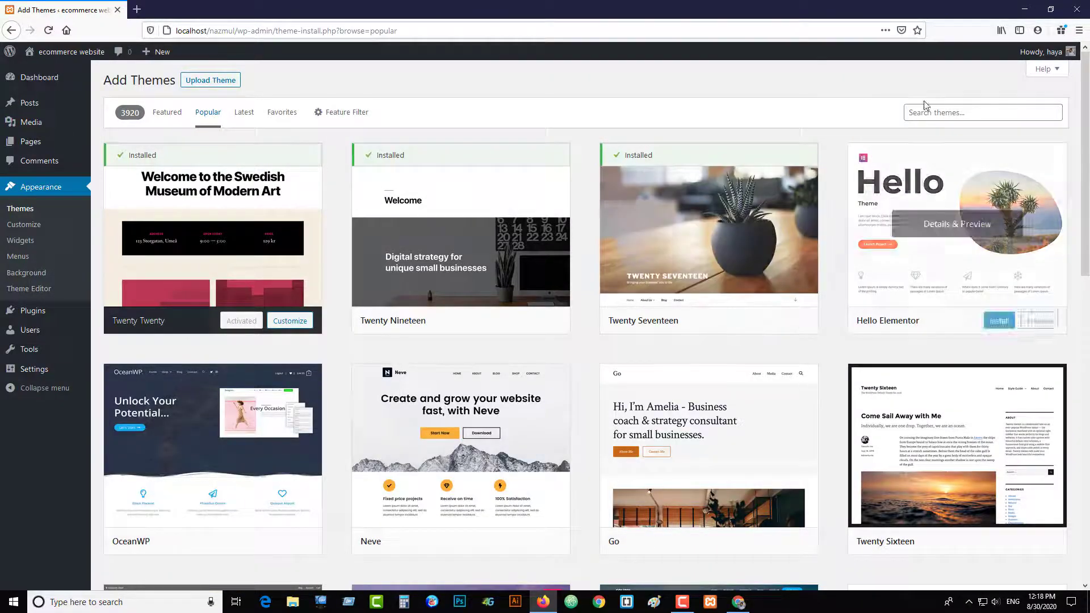
pyautogui.click(959, 111)
pyautogui.write('s')
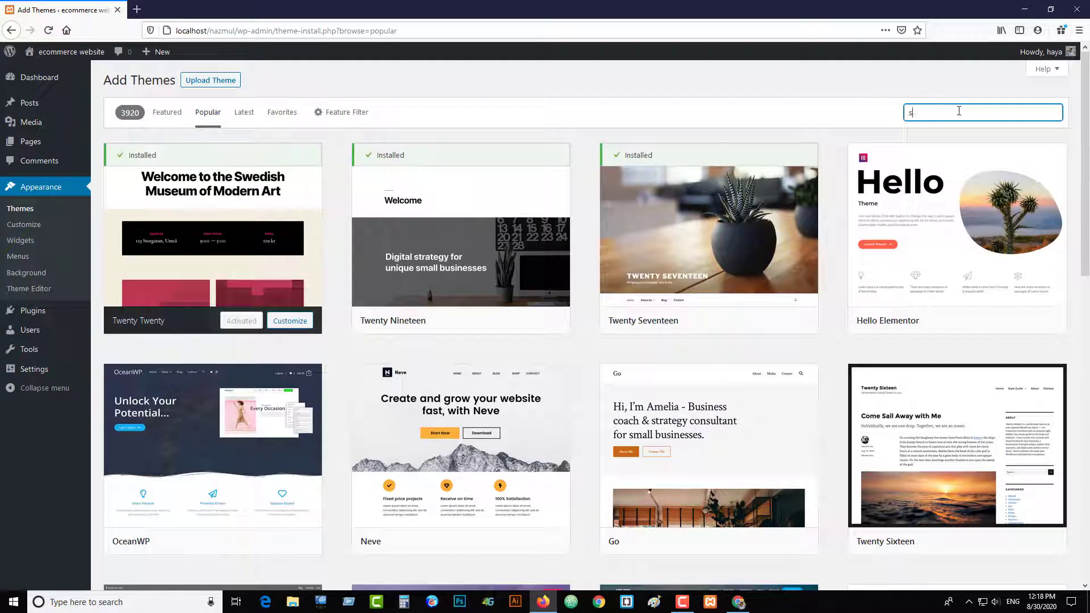
pyautogui.write('hopp')
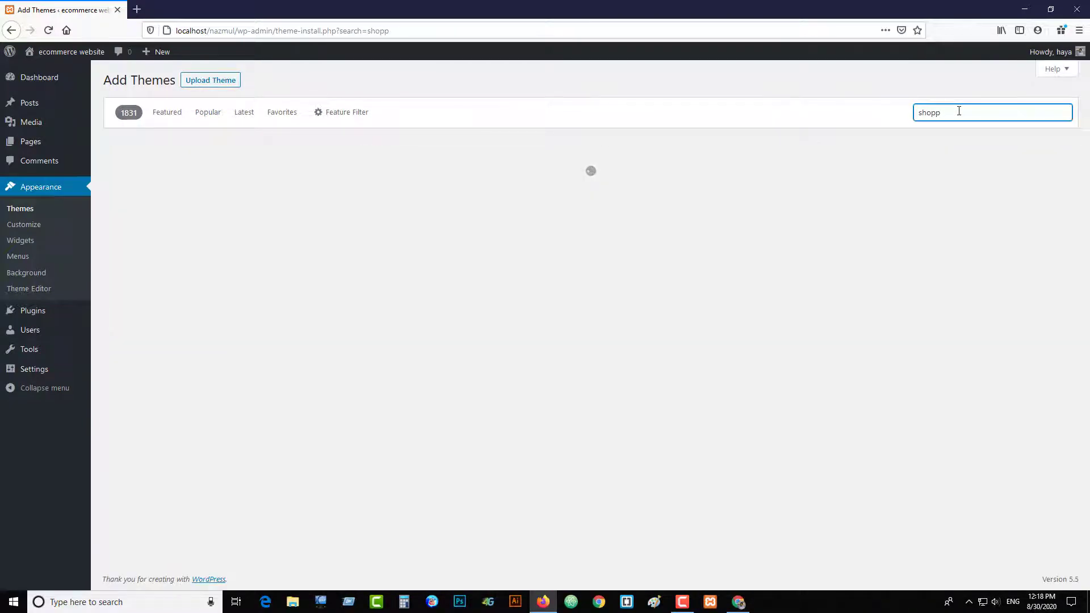
pyautogui.write('ing')
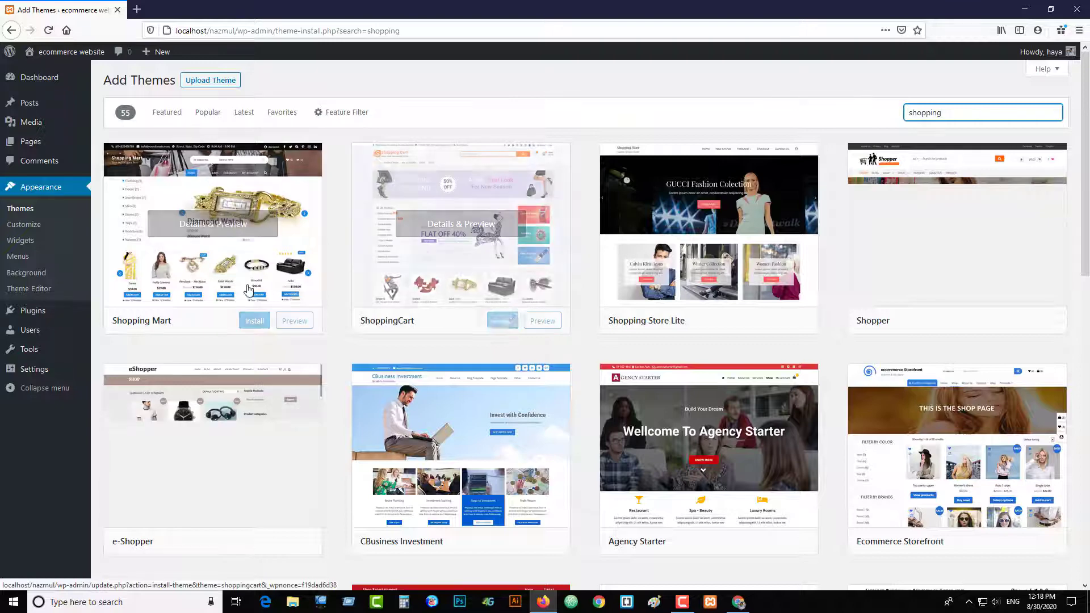
pyautogui.click(254, 323)
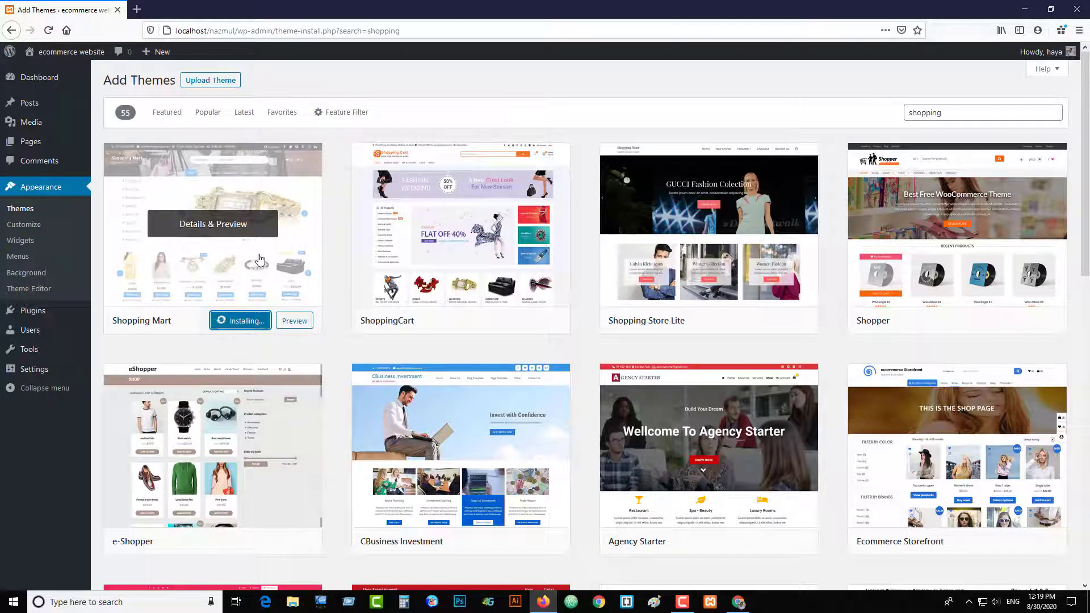
pyautogui.click(685, 606)
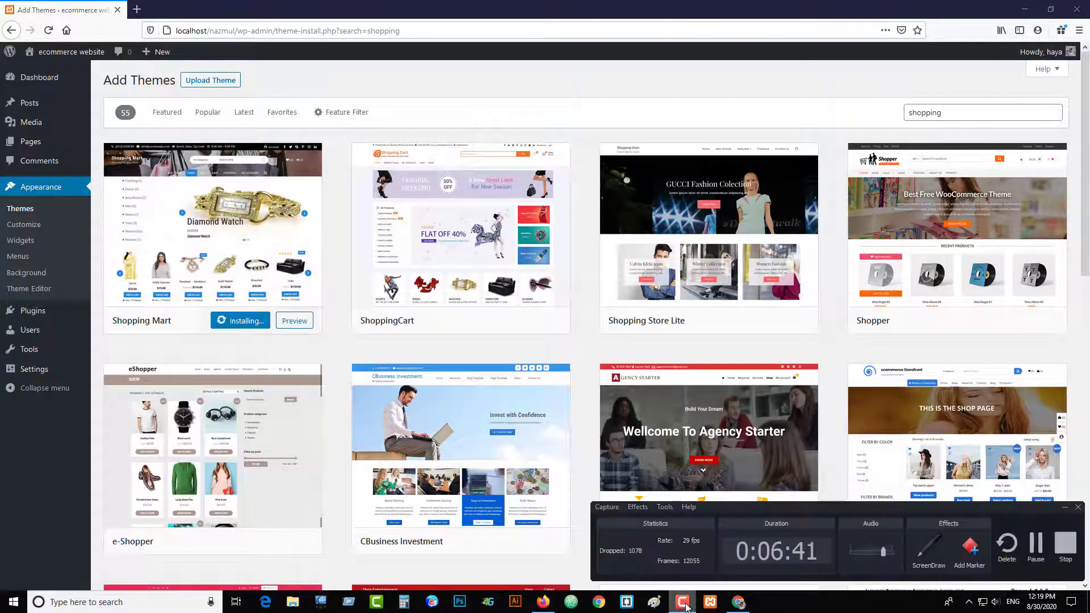
pyautogui.click(1037, 547)
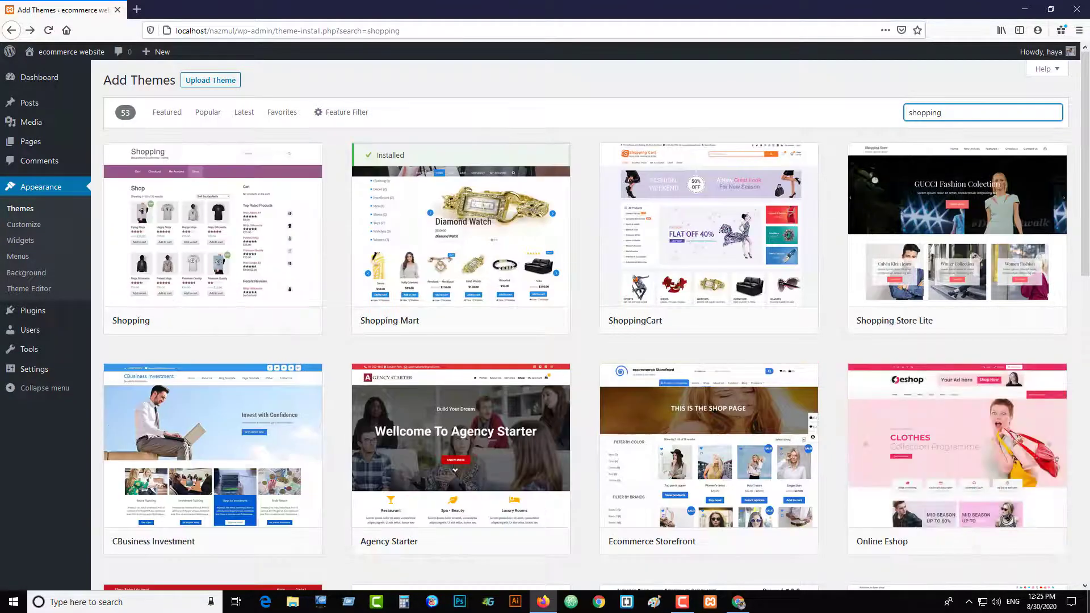
# Step: Install the missing Business Store parent theme from the broken themes list and activate it
pyautogui.moveTo(399, 259)
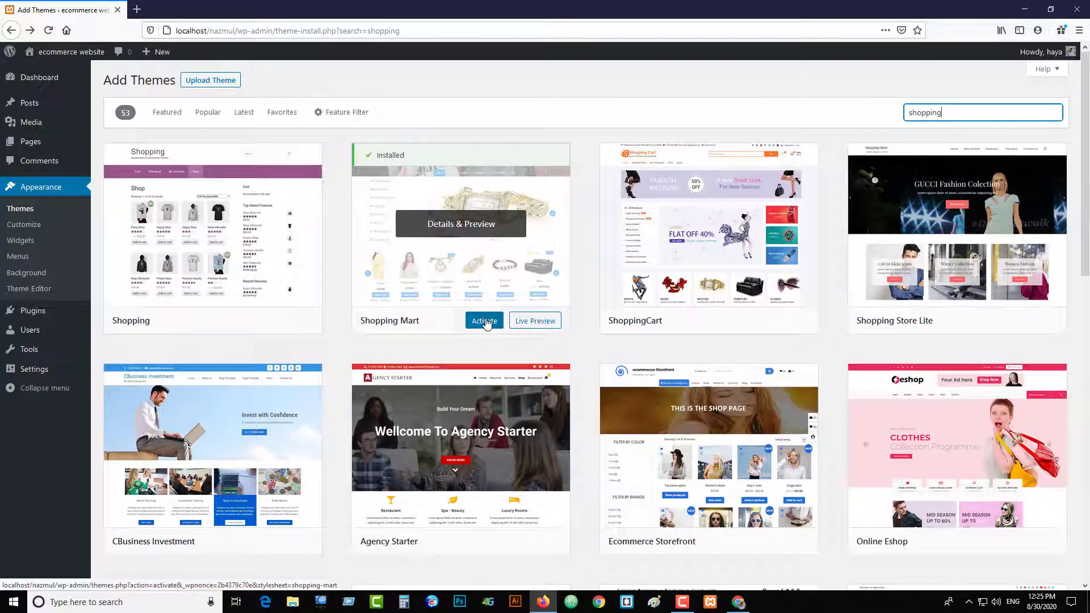
pyautogui.click(33, 210)
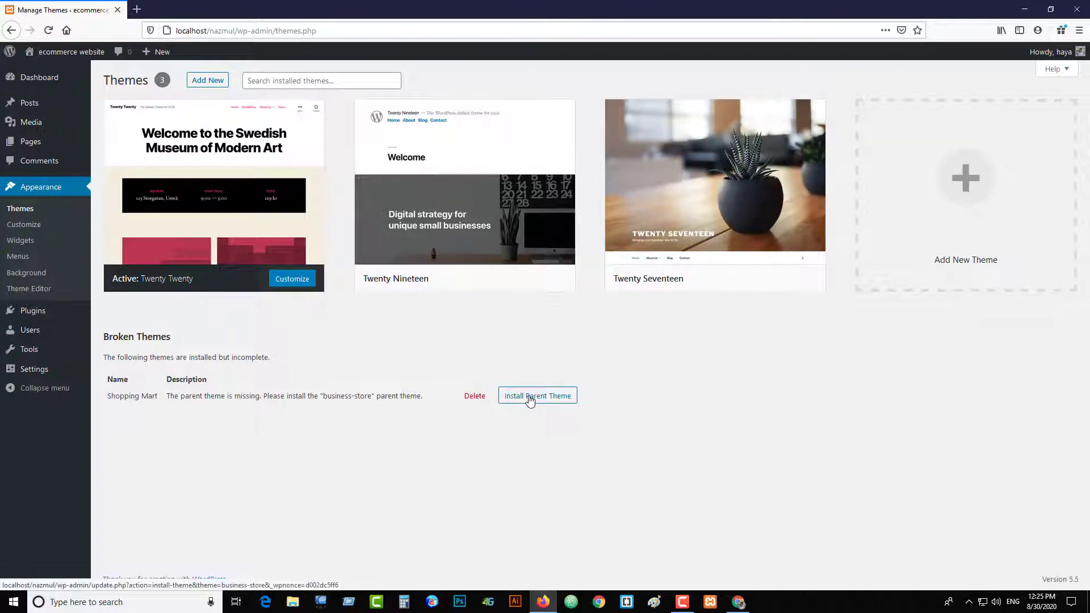
pyautogui.click(557, 402)
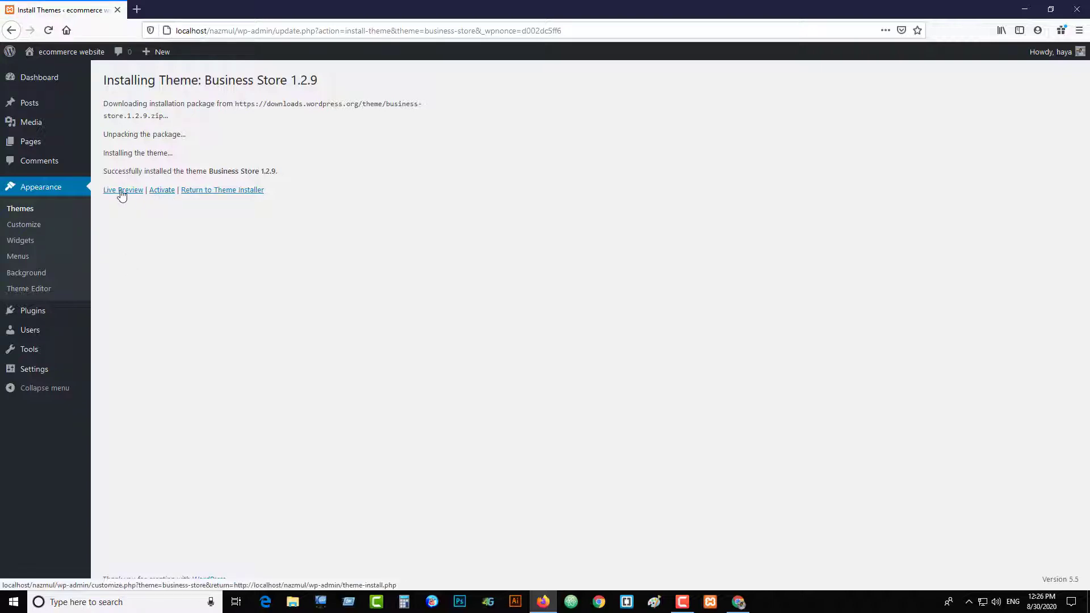
pyautogui.click(162, 191)
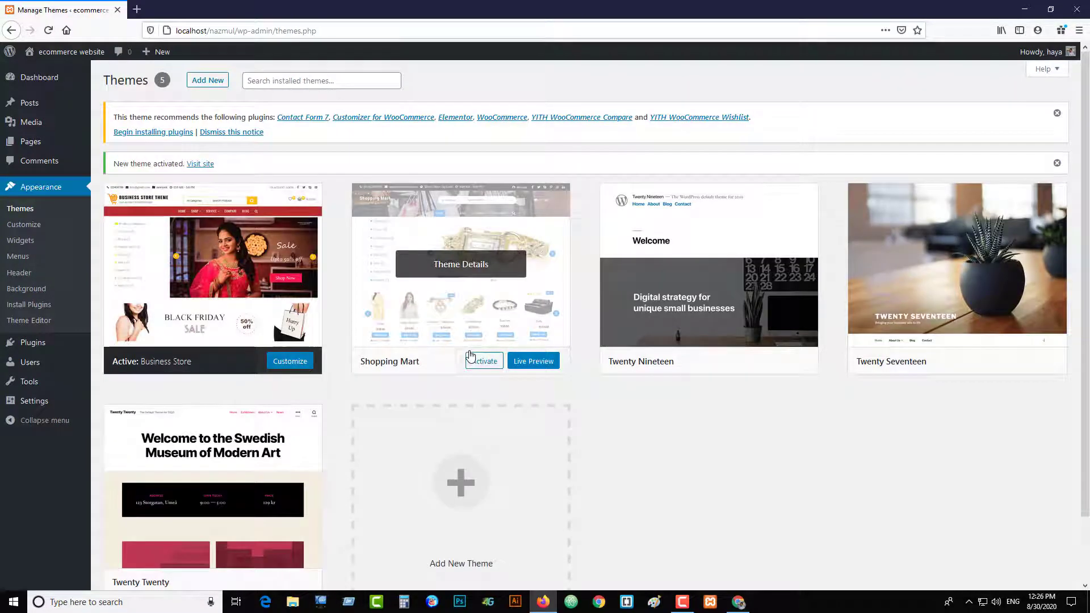
# Step: View the live site in a separate tab with the Business Store theme, look through its front page, and close it
pyautogui.moveTo(210, 281)
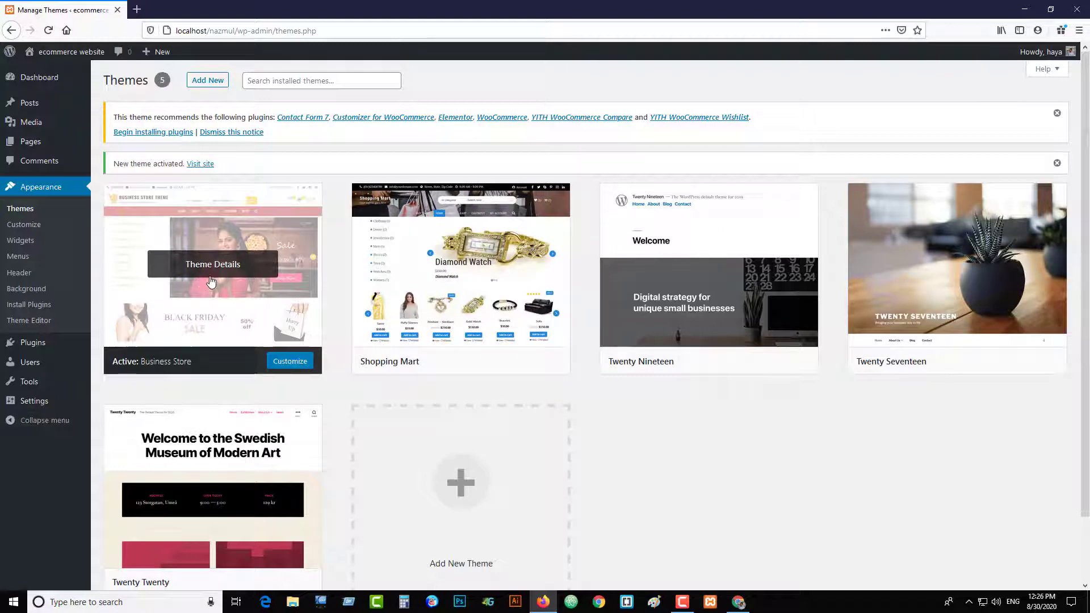
pyautogui.rightClick(201, 164)
pyautogui.click(231, 170)
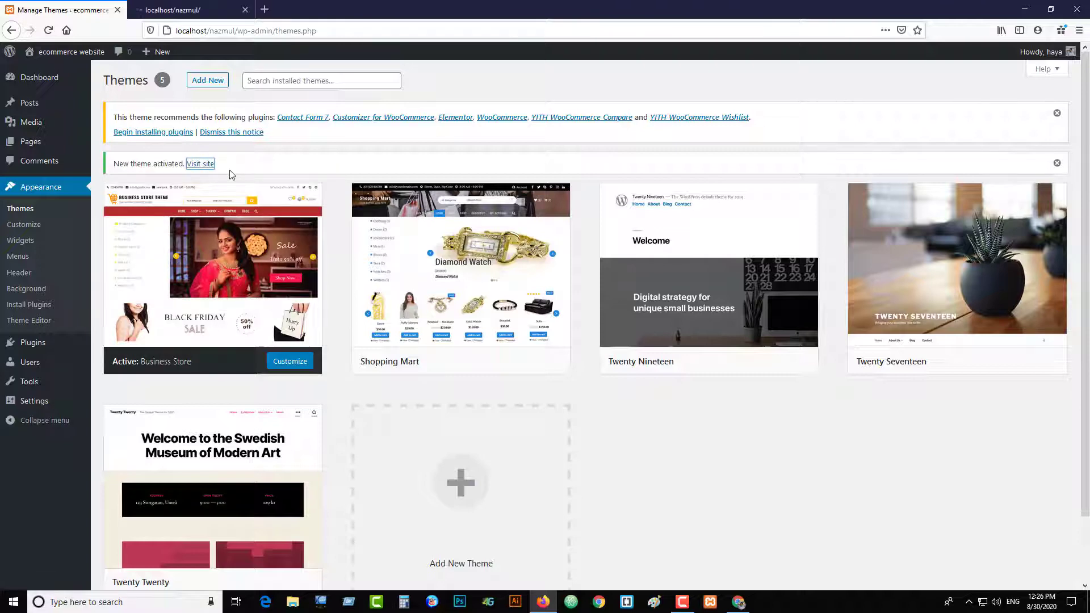
pyautogui.click(183, 7)
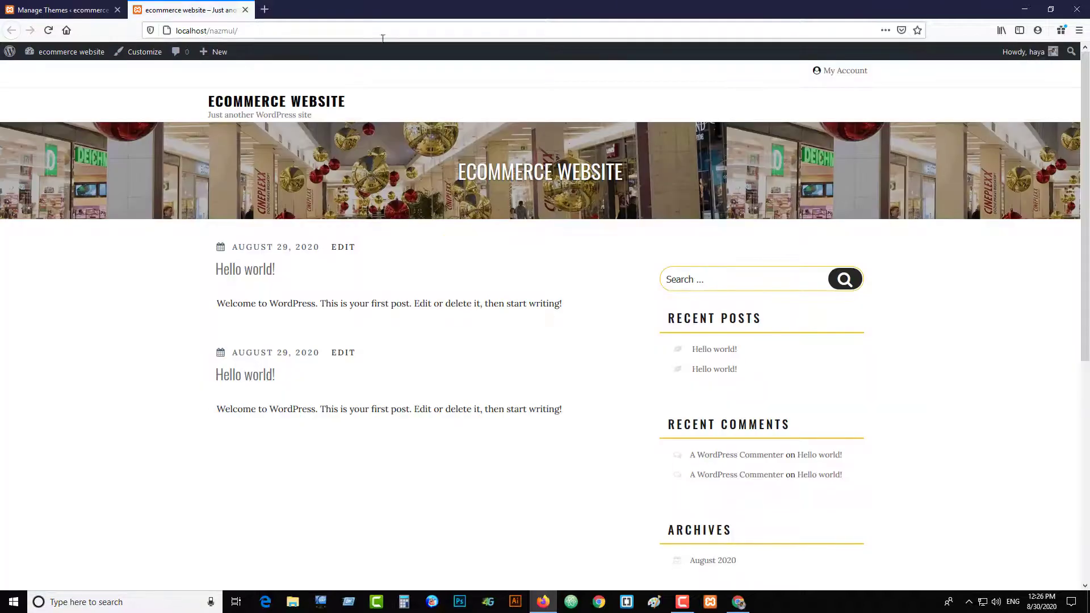
pyautogui.scroll(-10, 996, 361)
pyautogui.scroll(10, 998, 360)
pyautogui.click(245, 11)
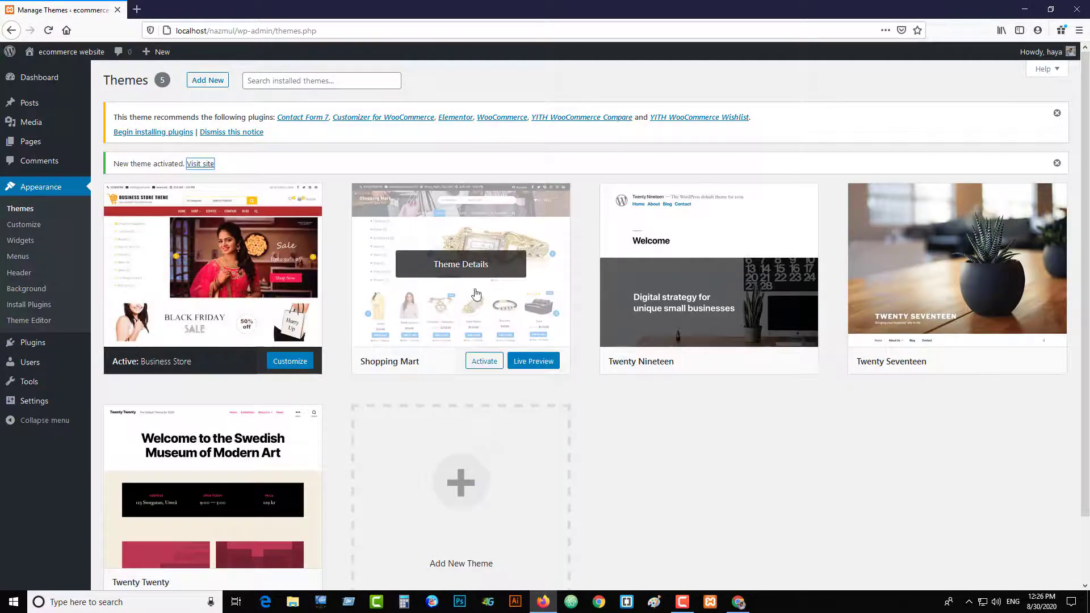
# Step: Activate the Shopping Mart theme and open its widget settings from the theme details
pyautogui.click(488, 365)
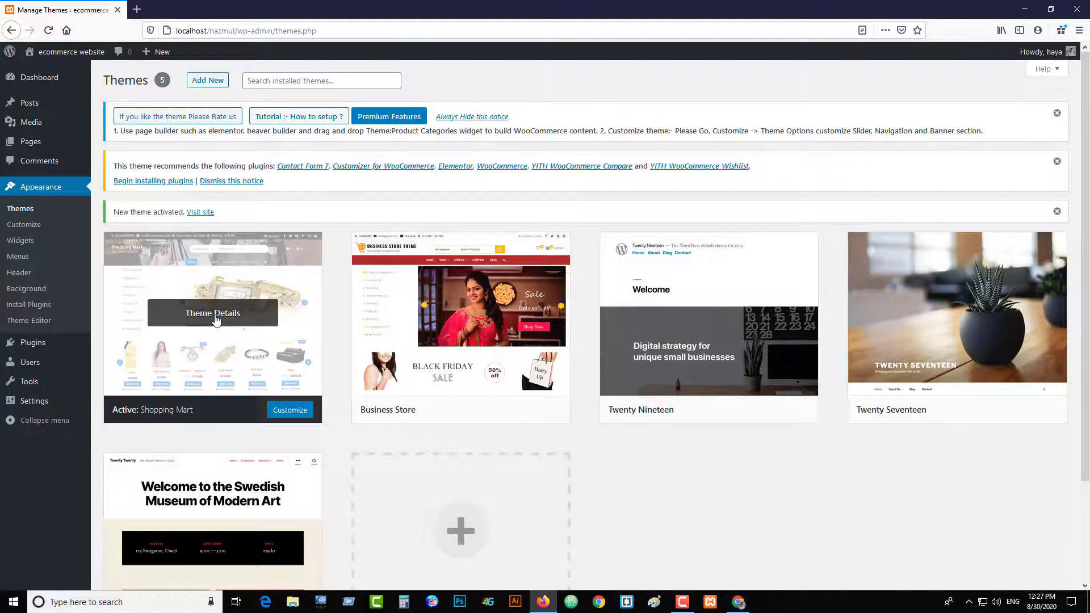
pyautogui.click(216, 318)
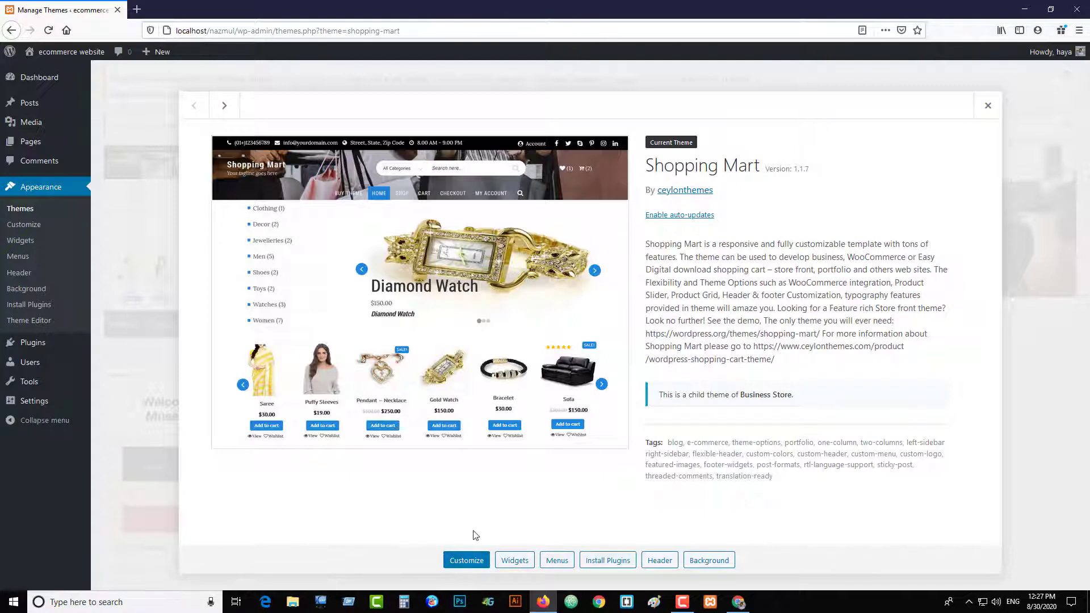
pyautogui.click(515, 565)
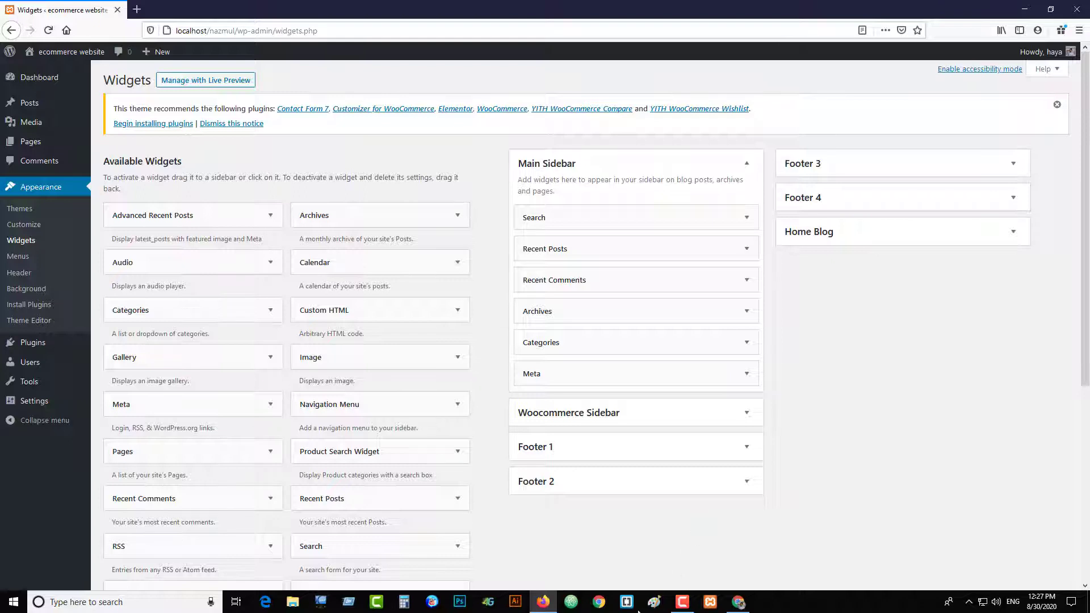
pyautogui.moveTo(680, 611)
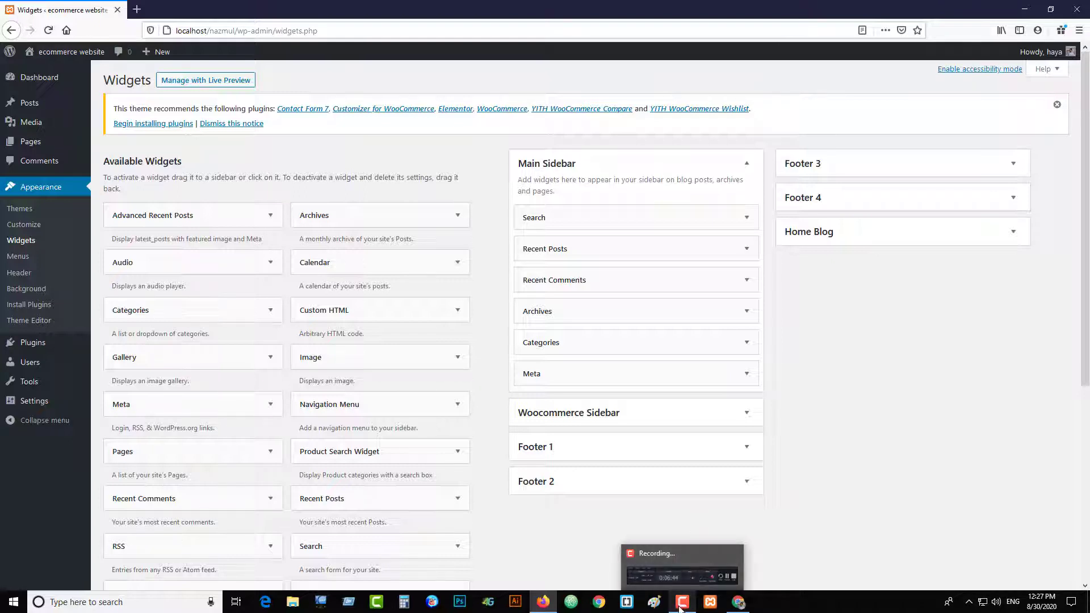
pyautogui.click(681, 610)
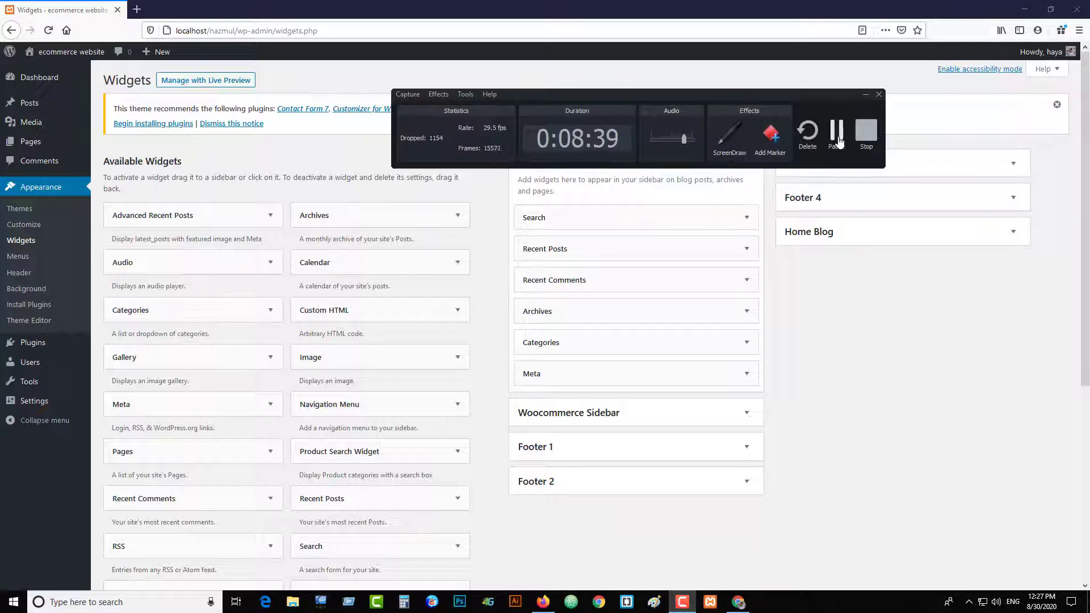
pyautogui.click(838, 136)
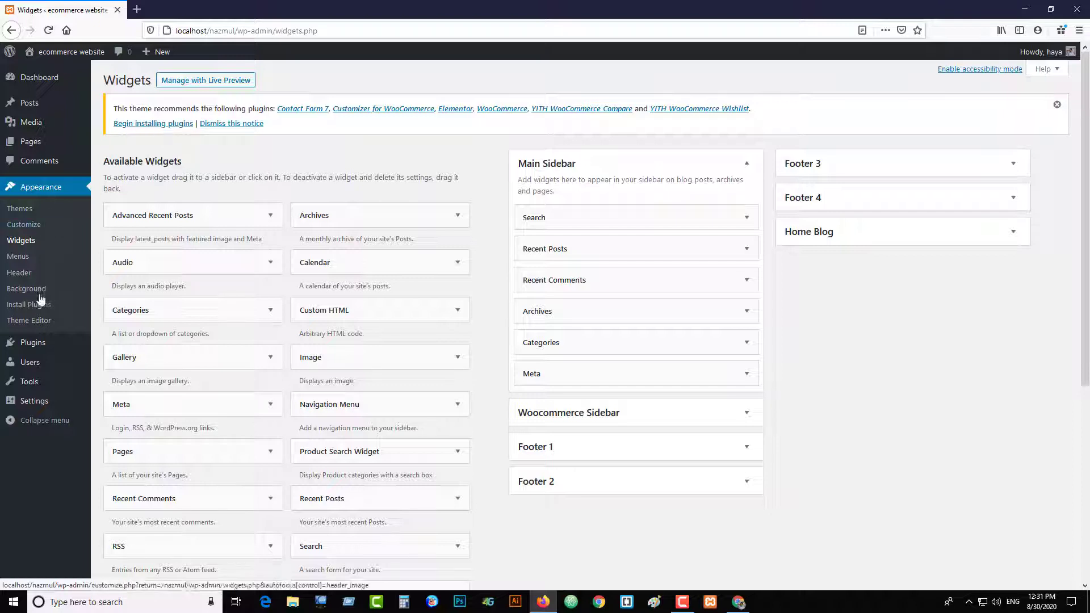
# Step: Go to the add-plugins page and open the installation list of the theme's recommended plugins
pyautogui.click(37, 347)
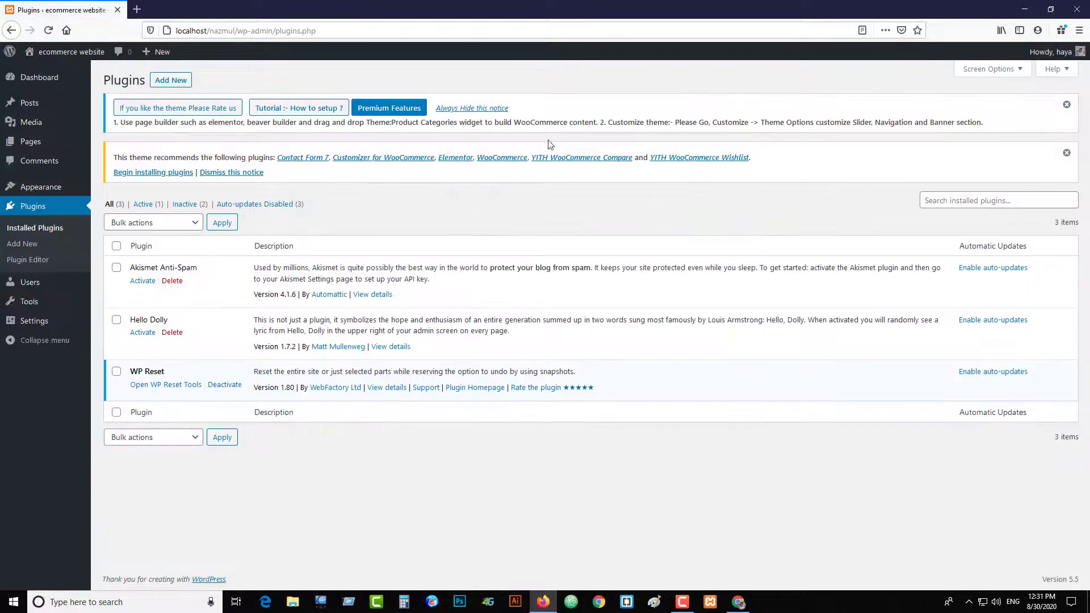
pyautogui.click(169, 82)
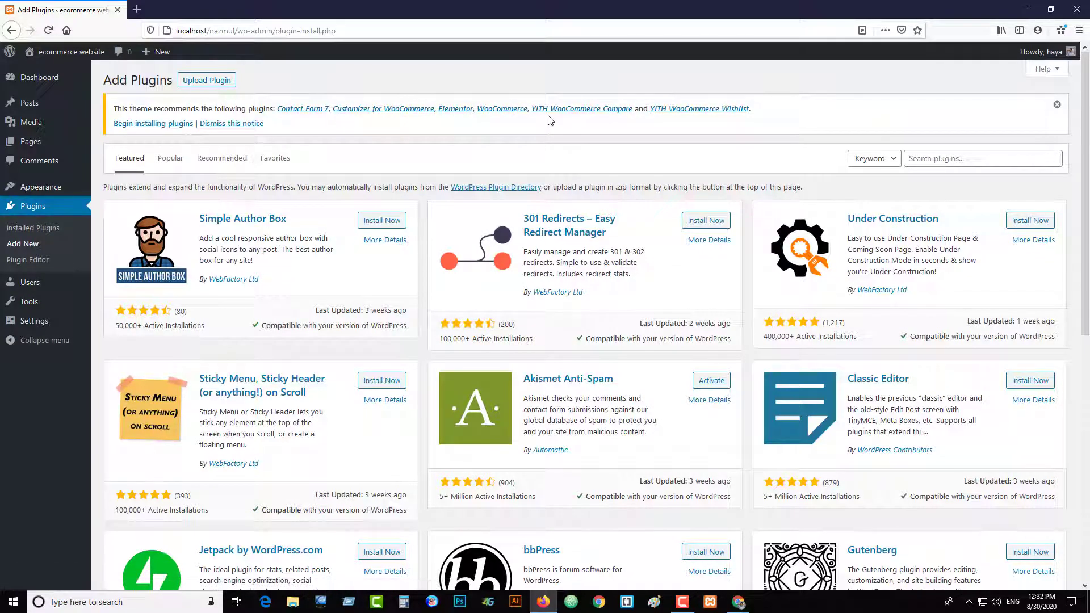
pyautogui.click(149, 125)
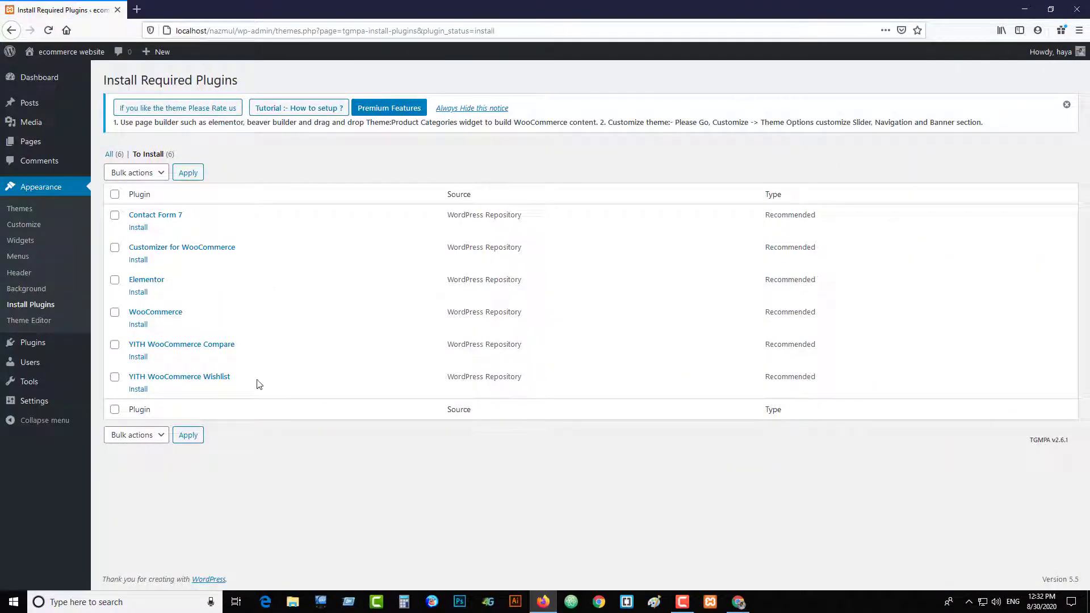
# Step: Bulk-install Contact Form 7, Customizer for WooCommerce, Elementor, WooCommerce, YITH WooCommerce Compare and YITH WooCommerce Wishlist
pyautogui.click(115, 345)
pyautogui.click(114, 377)
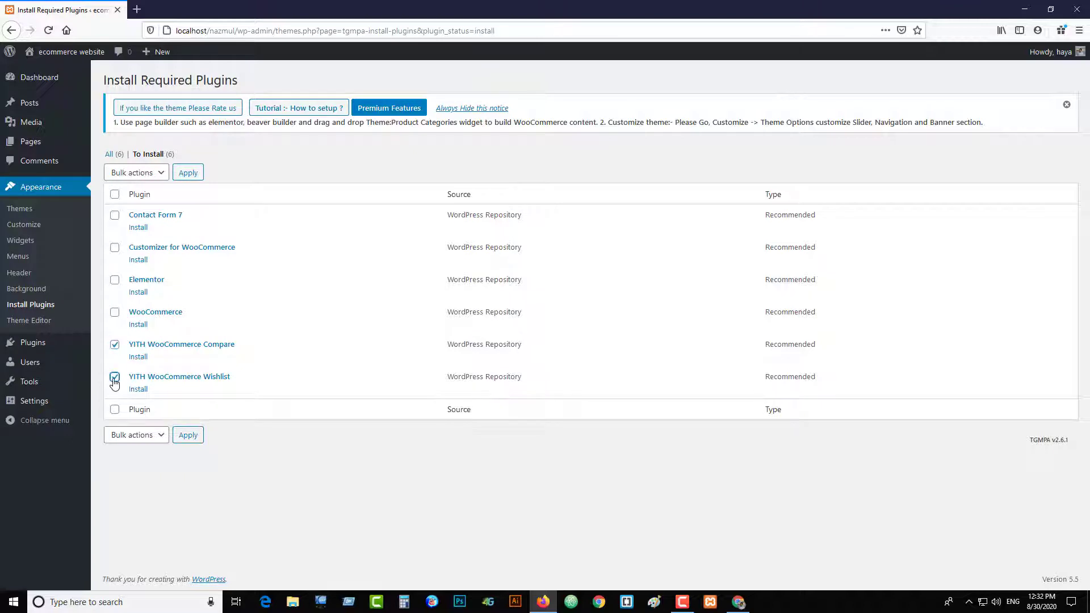
pyautogui.click(115, 313)
pyautogui.click(115, 285)
pyautogui.click(117, 253)
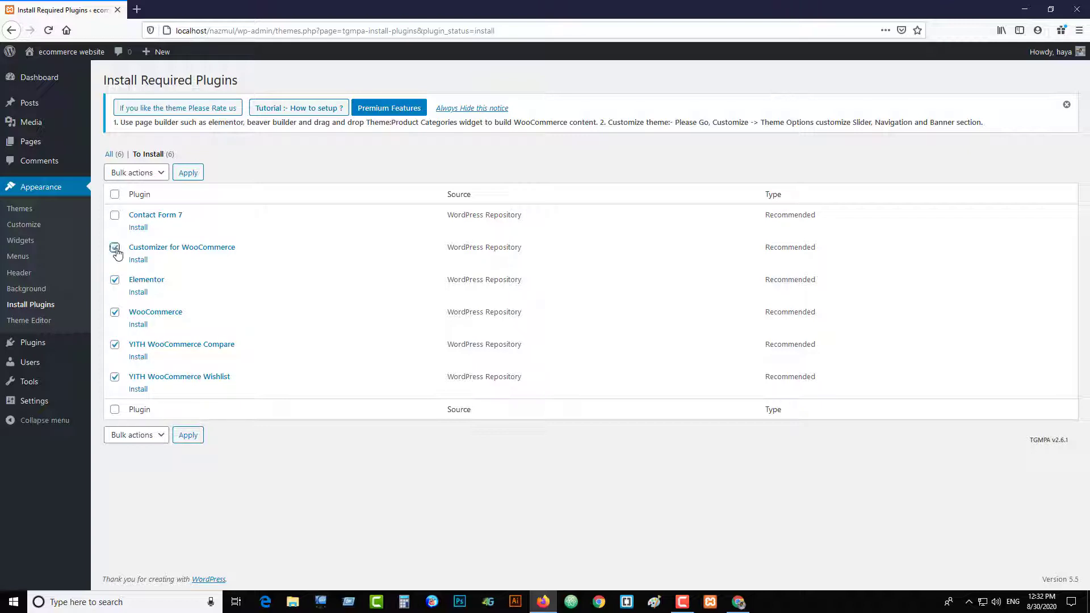
pyautogui.click(115, 215)
pyautogui.click(156, 178)
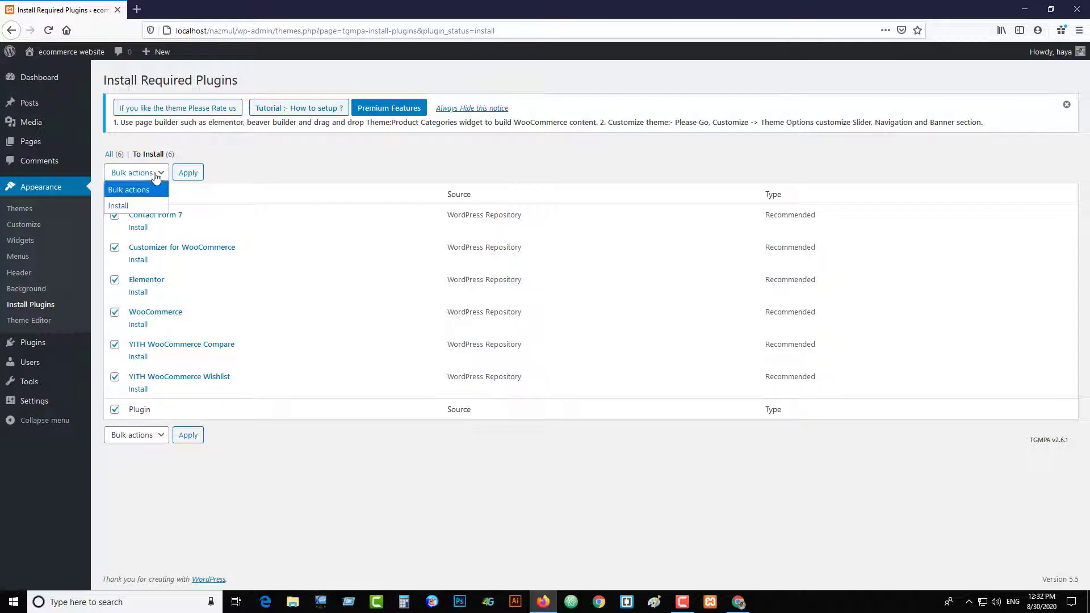
pyautogui.click(124, 200)
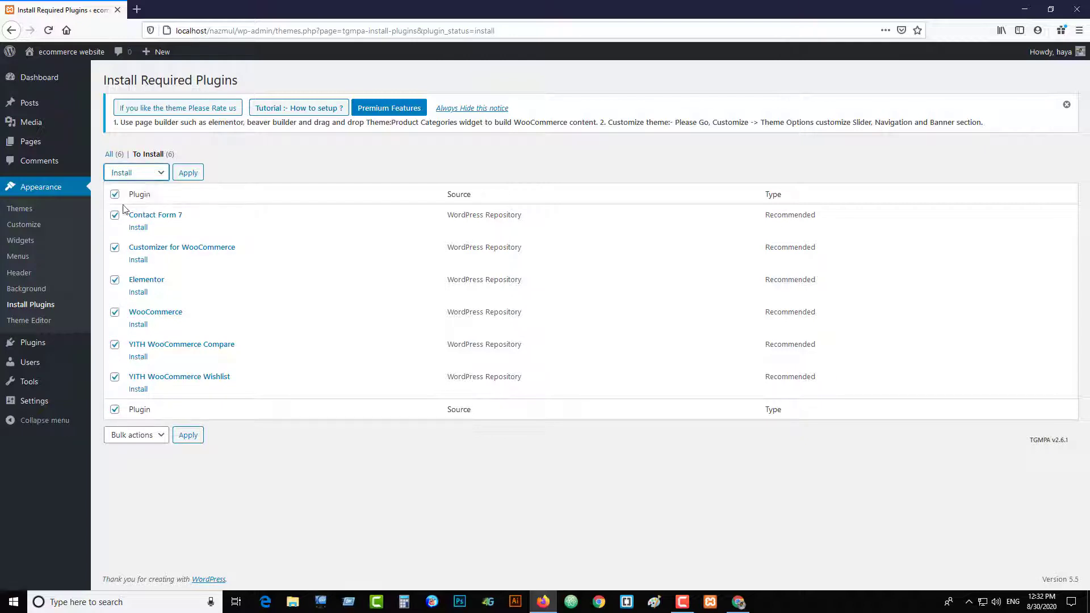
pyautogui.click(188, 173)
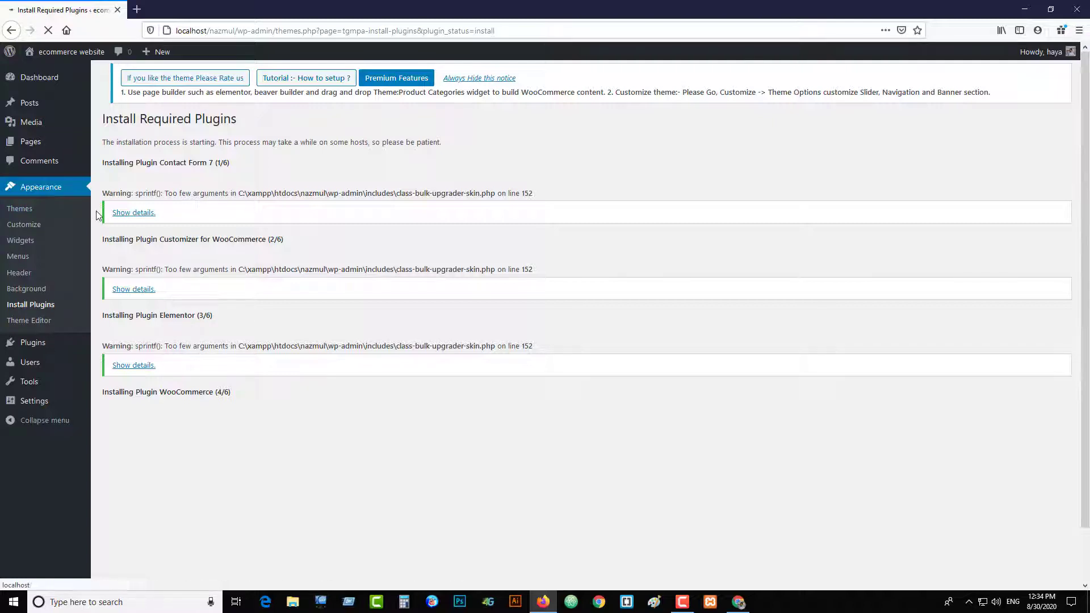
# Step: Reload the plugin installation page and try to bulk-install WooCommerce, YITH WooCommerce Compare and YITH WooCommerce Wishlist
pyautogui.click(144, 214)
pyautogui.click(48, 32)
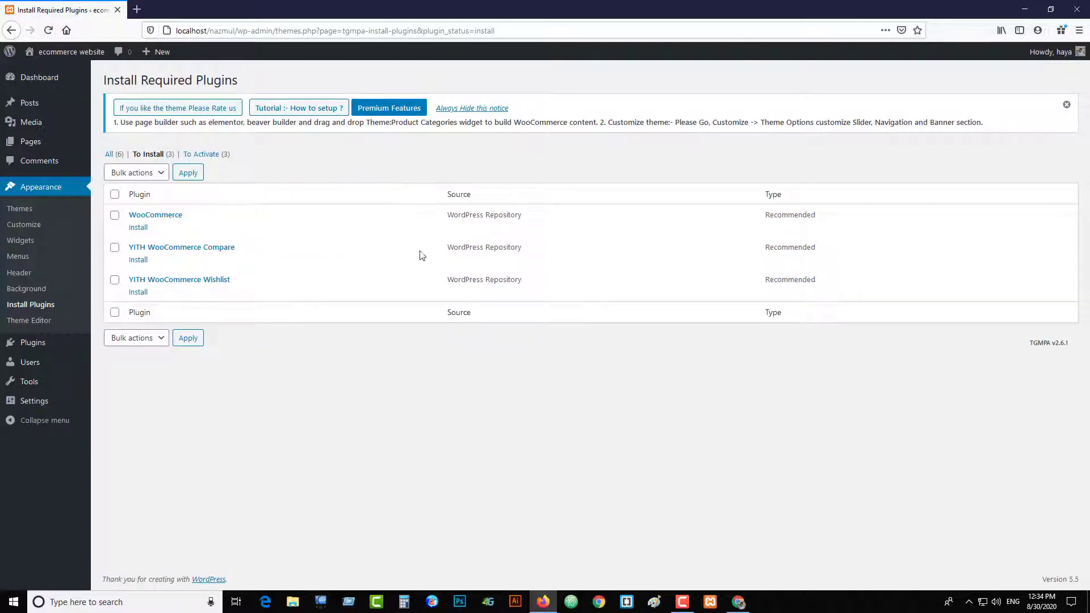
pyautogui.click(115, 215)
pyautogui.click(114, 248)
pyautogui.click(114, 280)
pyautogui.click(155, 173)
pyautogui.click(124, 204)
pyautogui.click(195, 177)
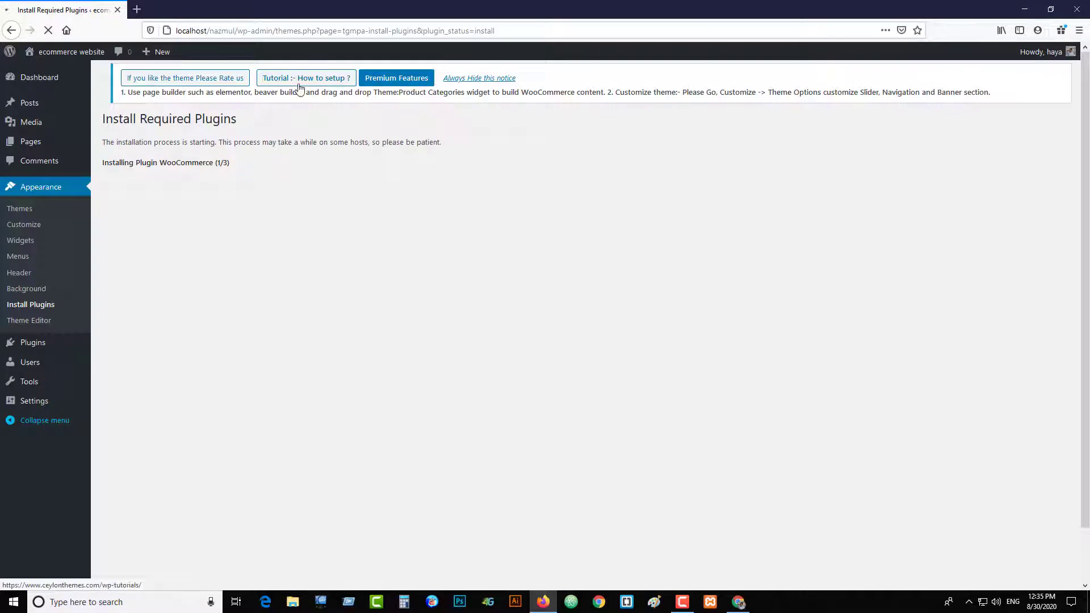
# Step: Leave the running installation, check the installed plugins, and reopen the list of recommended plugins still to install
pyautogui.click(492, 79)
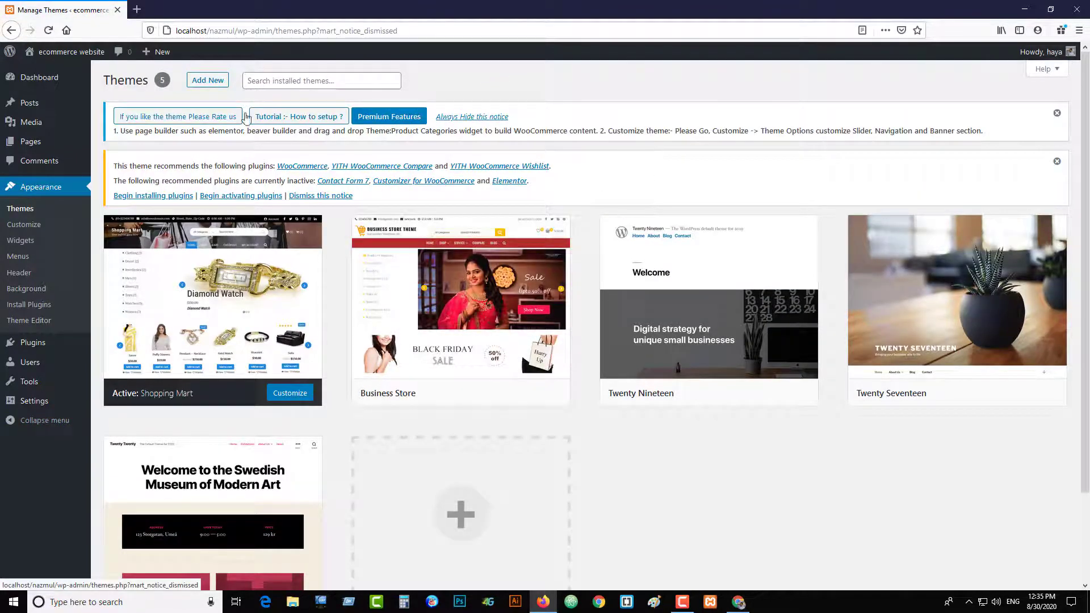
pyautogui.moveTo(38, 347)
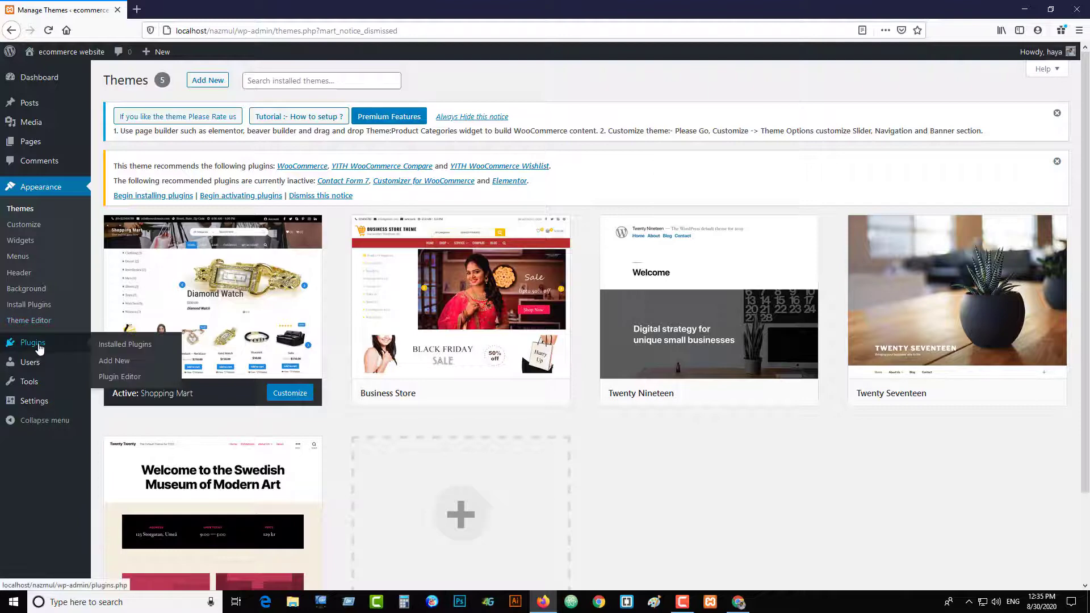
pyautogui.click(112, 347)
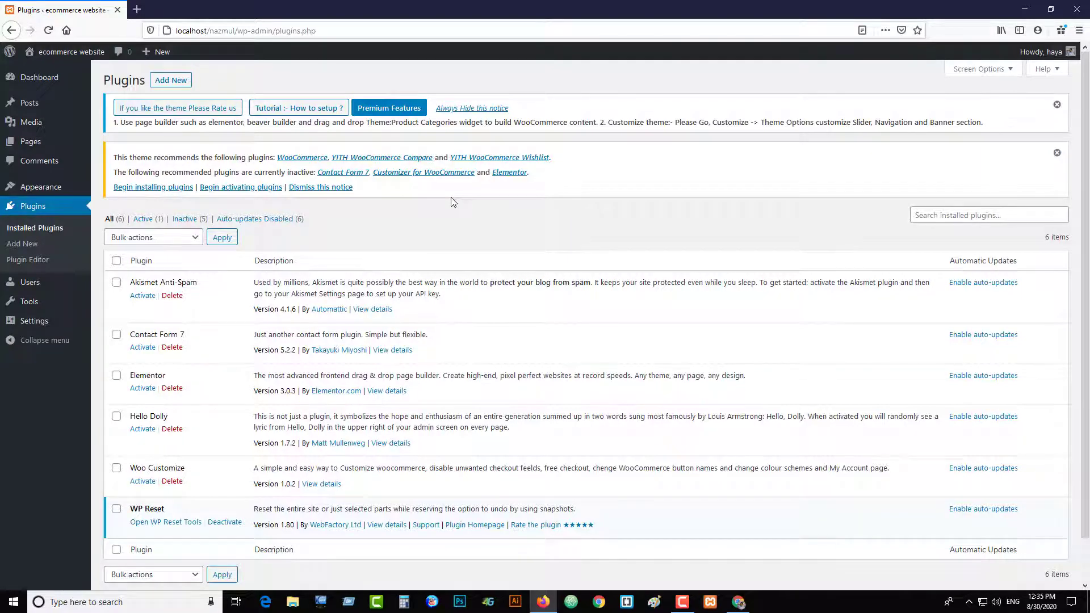
pyautogui.click(160, 191)
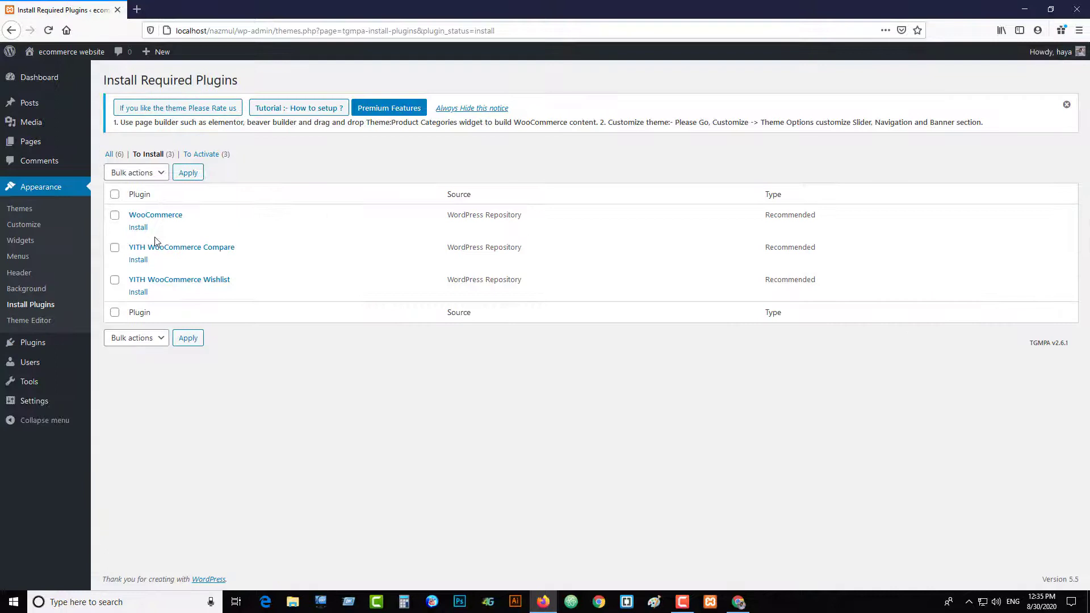
# Step: Bulk-install the remaining recommended plugins: WooCommerce, YITH WooCommerce Compare and YITH WooCommerce Wishlist
pyautogui.click(115, 194)
pyautogui.click(152, 173)
pyautogui.click(117, 207)
pyautogui.click(188, 172)
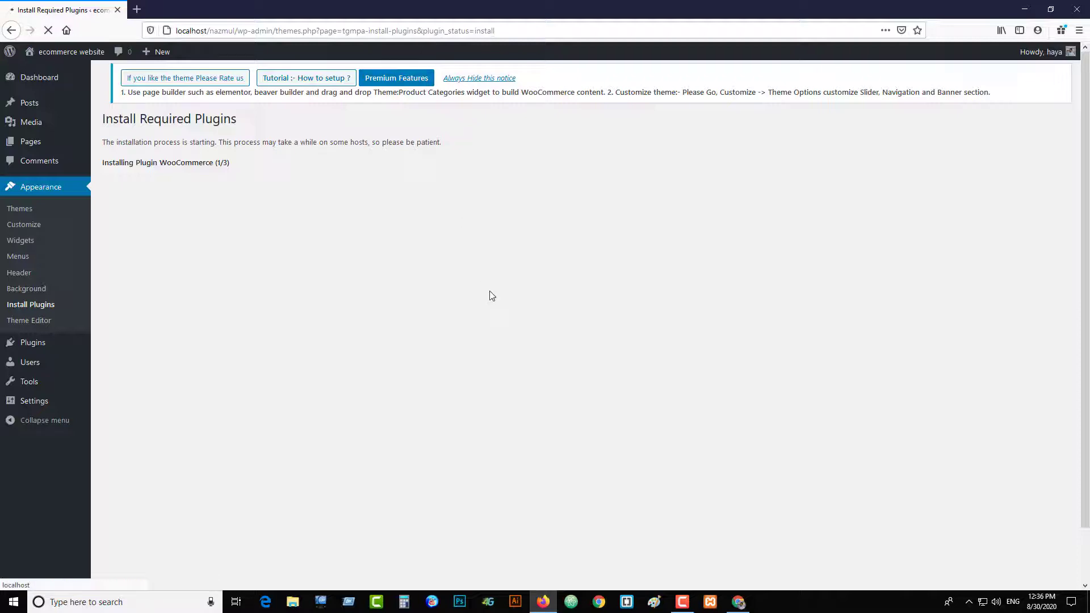
pyautogui.moveTo(678, 609)
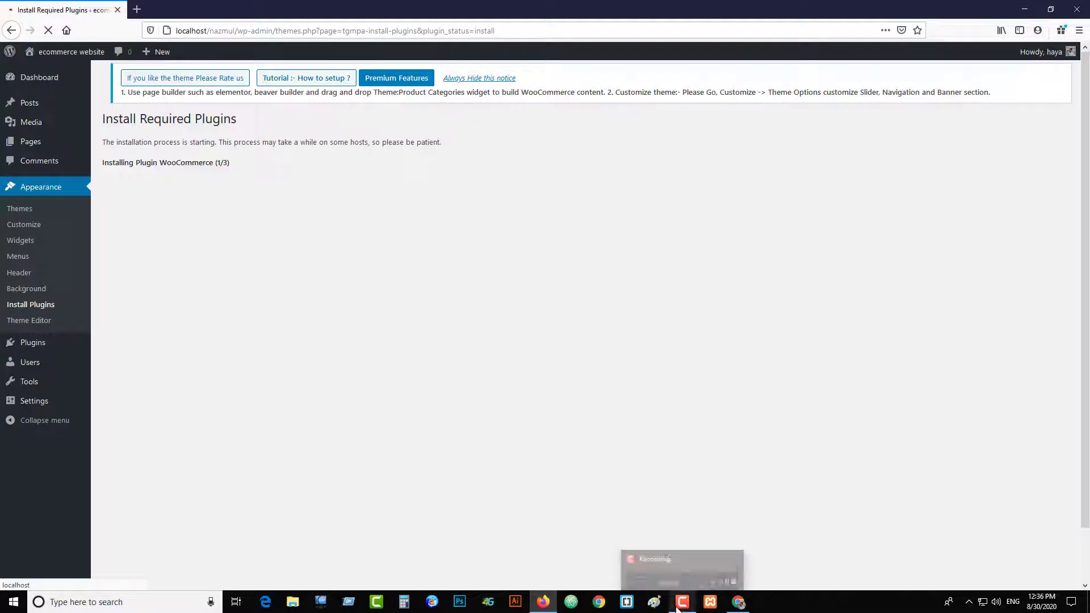
pyautogui.click(678, 608)
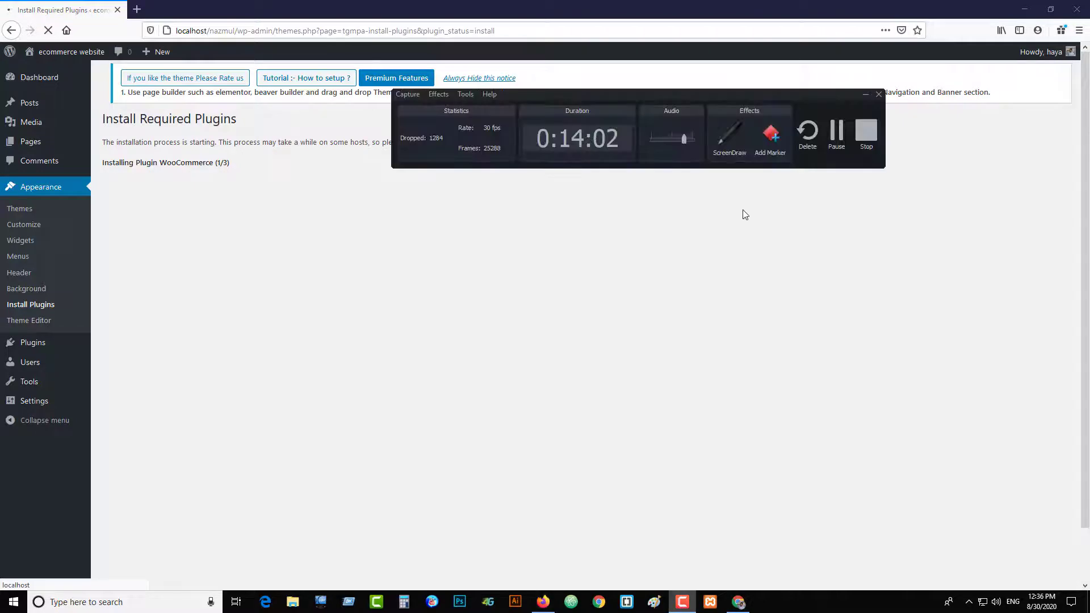
pyautogui.click(835, 132)
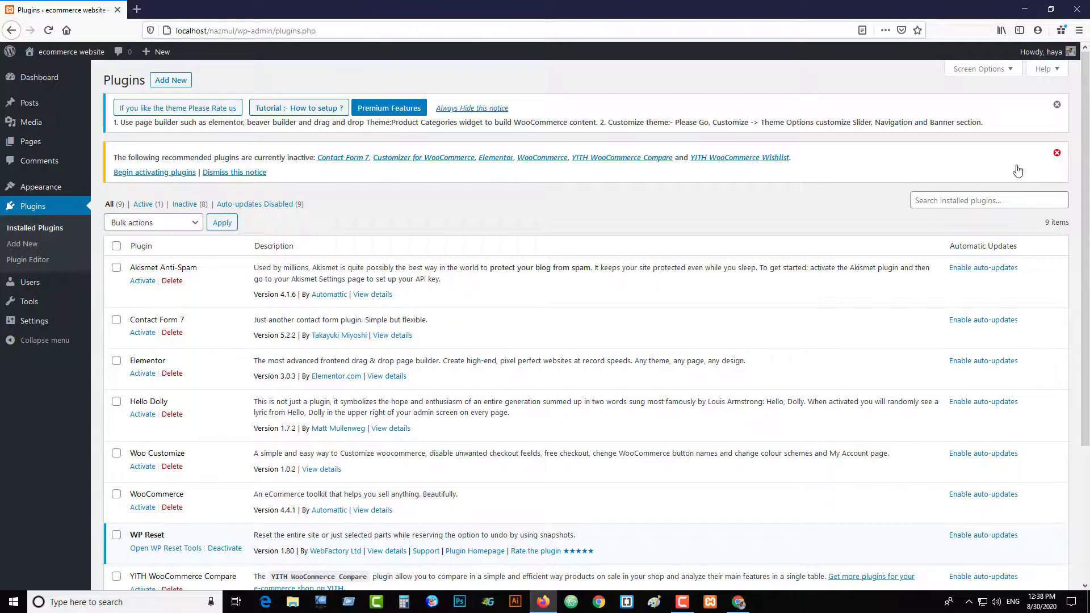
pyautogui.scroll(-3, 1087, 97)
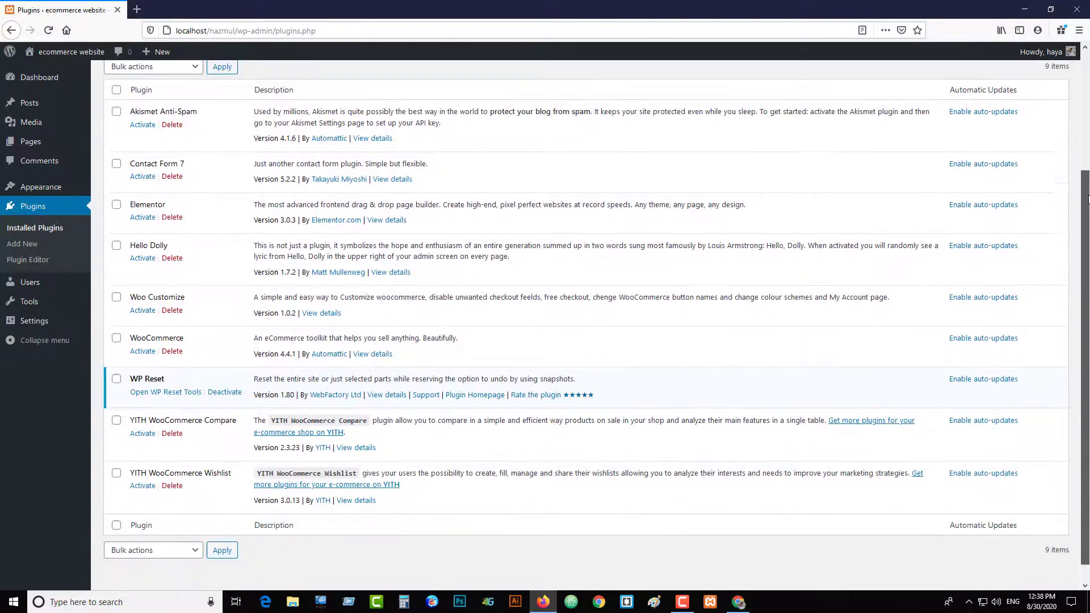
pyautogui.scroll(2, 1087, 103)
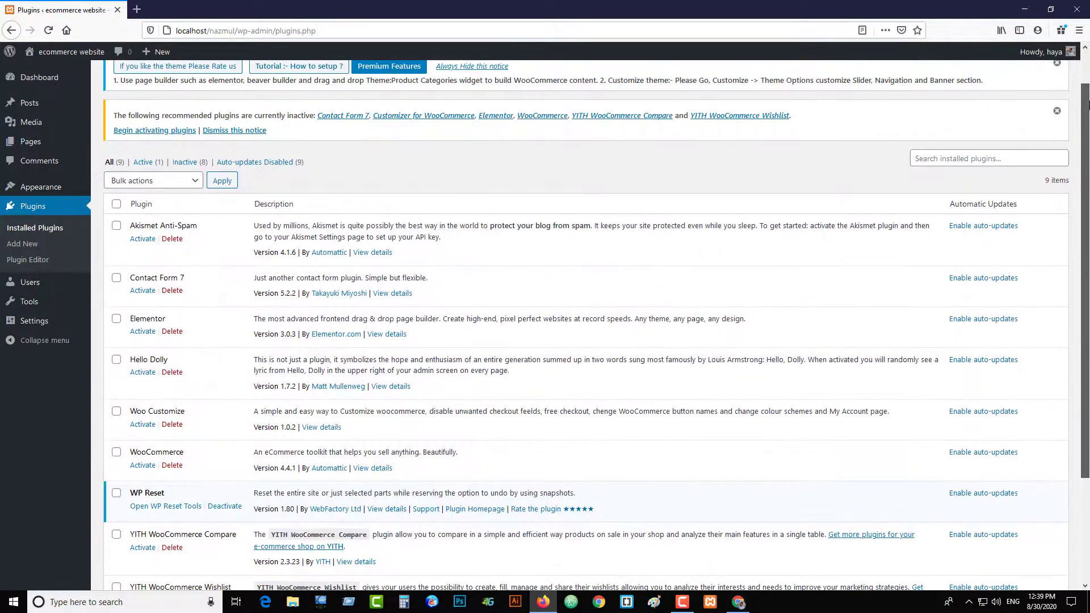
pyautogui.scroll(-2, 1087, 106)
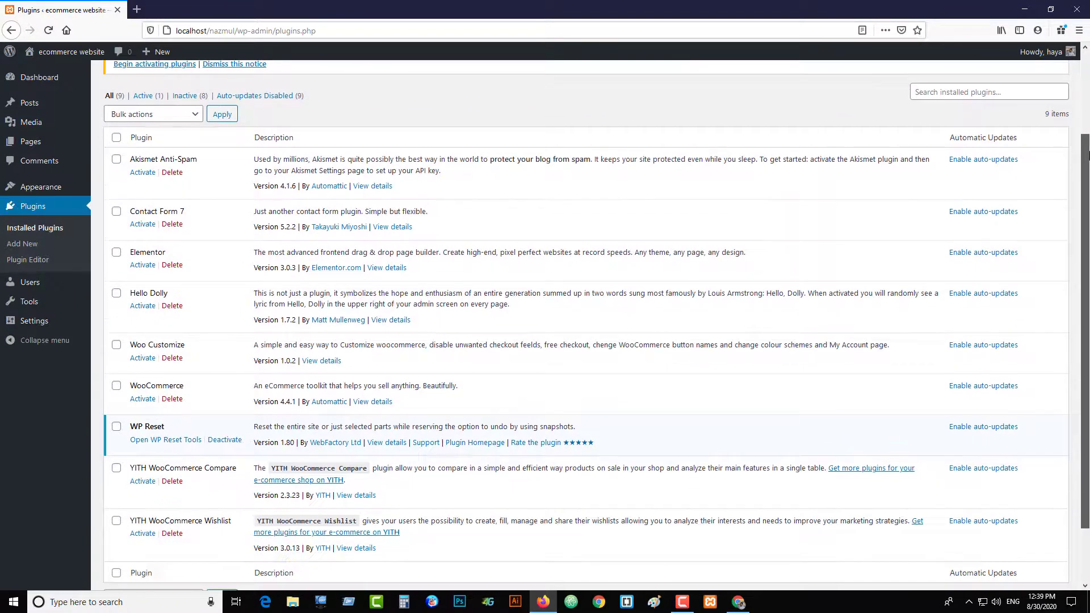
pyautogui.click(176, 114)
pyautogui.click(113, 146)
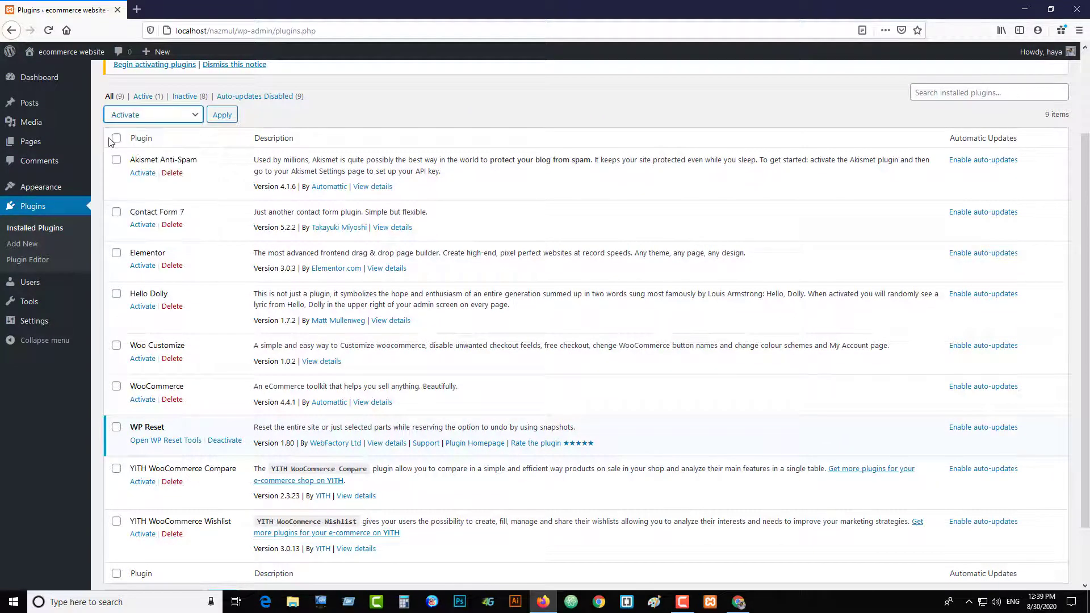
pyautogui.click(117, 139)
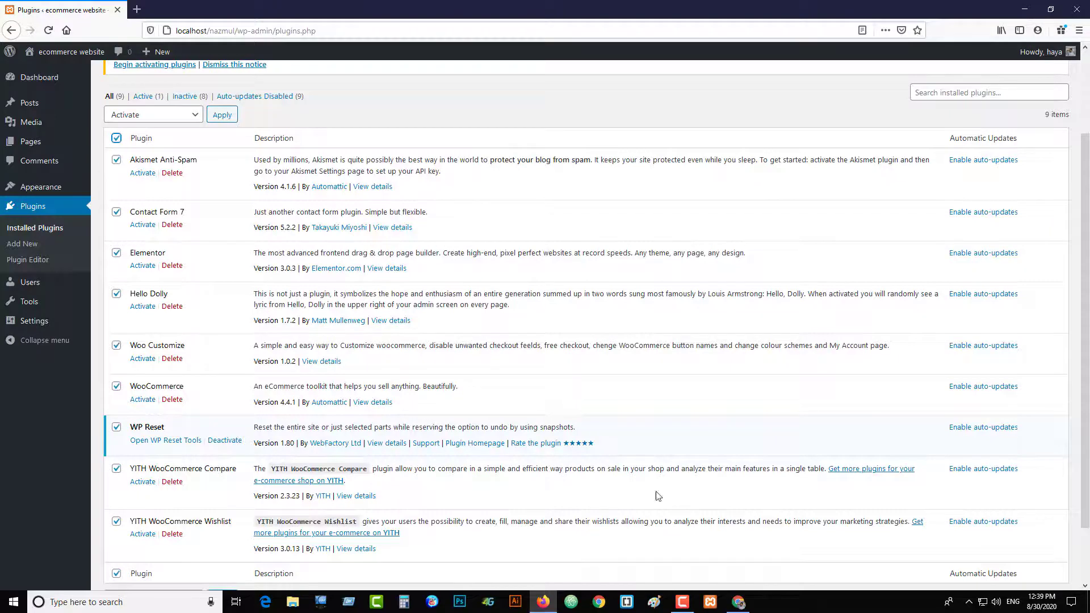
pyautogui.scroll(-2, 278, 406)
pyautogui.scroll(4, 279, 401)
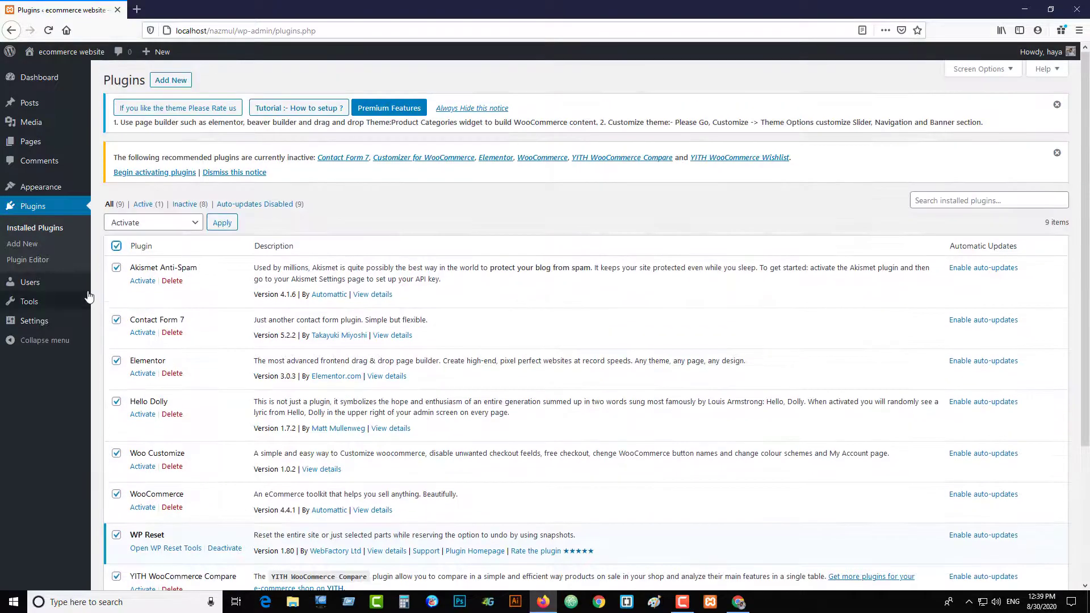
# Step: Activate the Akismet Anti-Spam plugin, dismiss the recommended-plugins notice, and return to the installed plugins
pyautogui.click(143, 282)
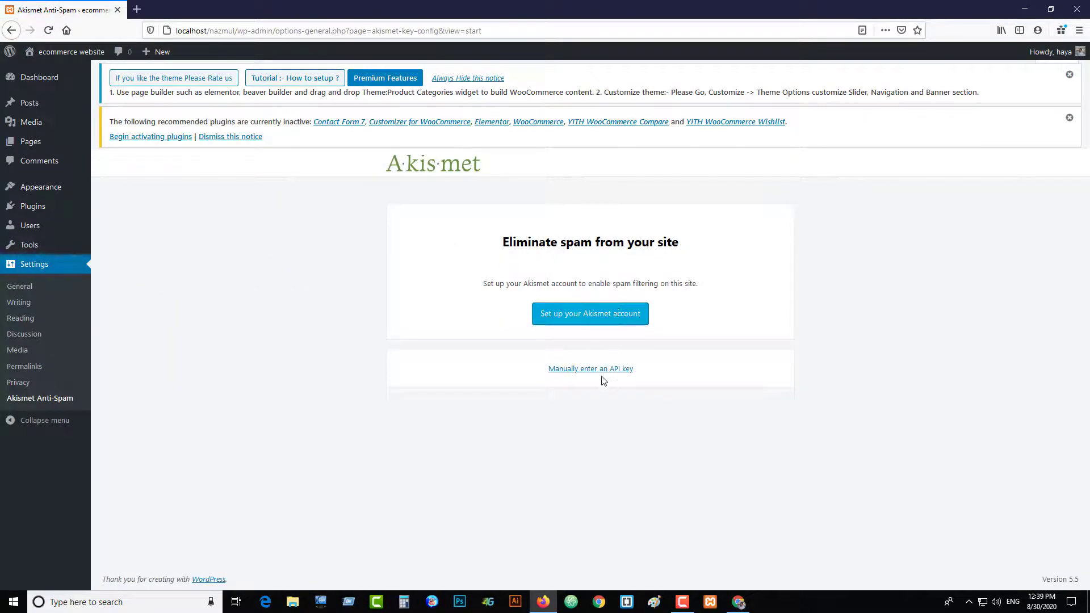
pyautogui.click(1070, 119)
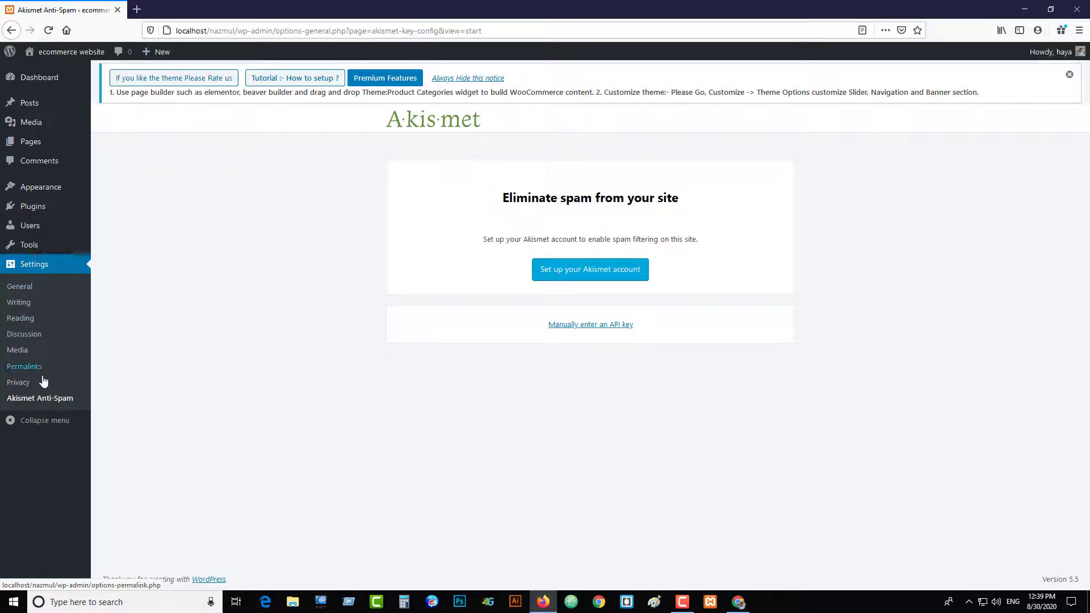
pyautogui.click(33, 211)
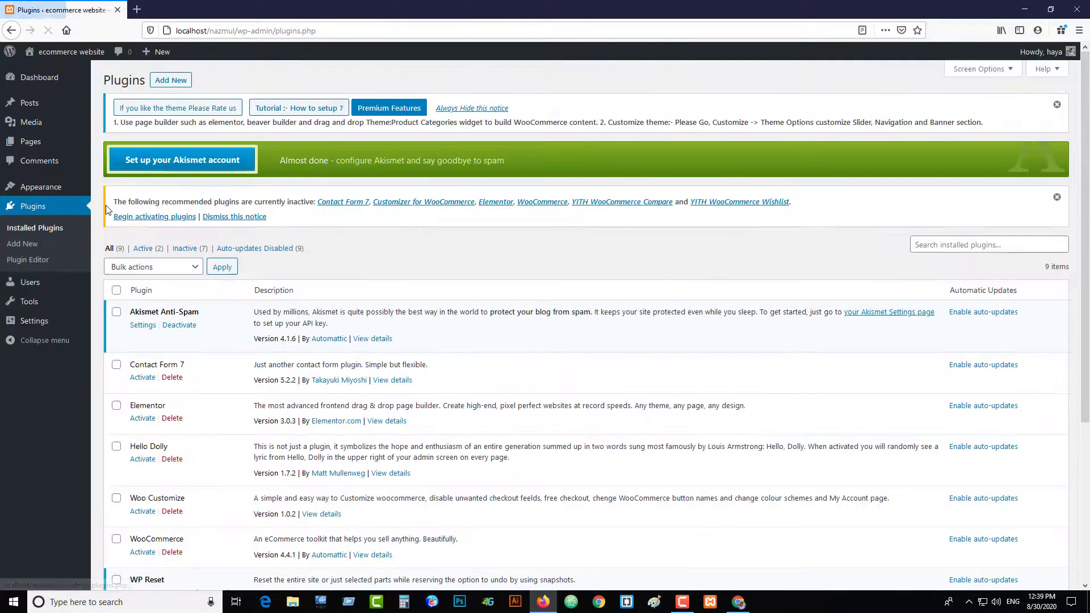
# Step: Select all installed plugins, activate them in bulk, and review the updated plugin list
pyautogui.click(116, 364)
pyautogui.click(116, 290)
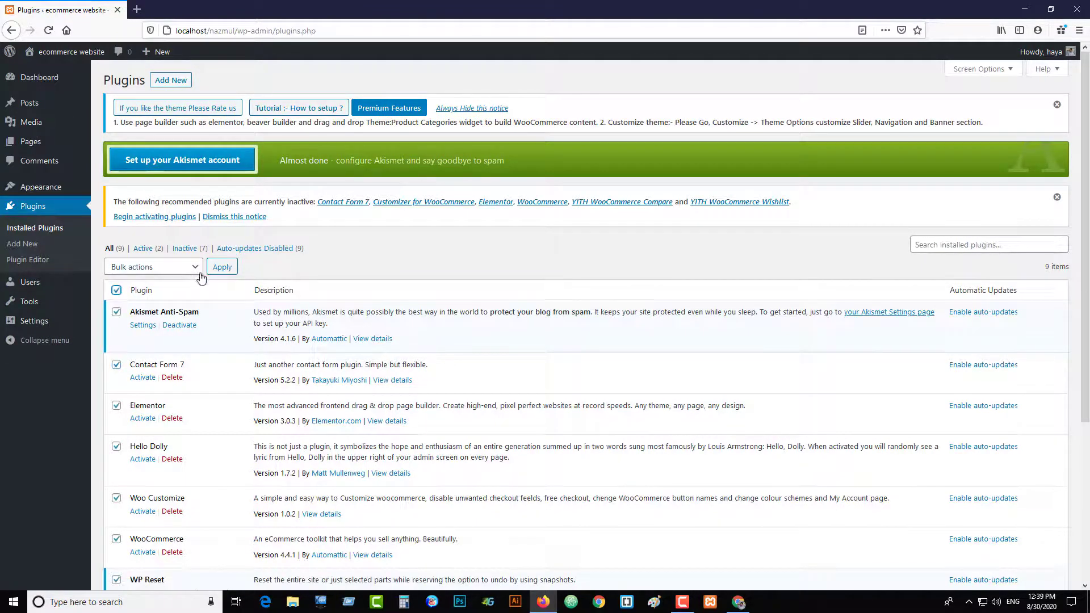
pyautogui.click(193, 268)
pyautogui.click(130, 298)
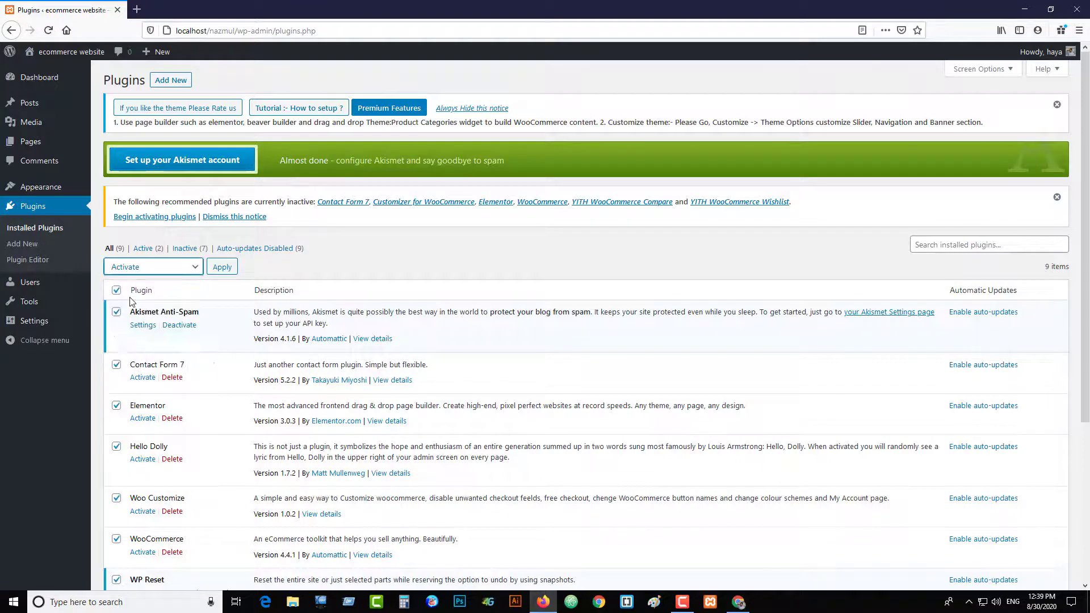
pyautogui.click(222, 268)
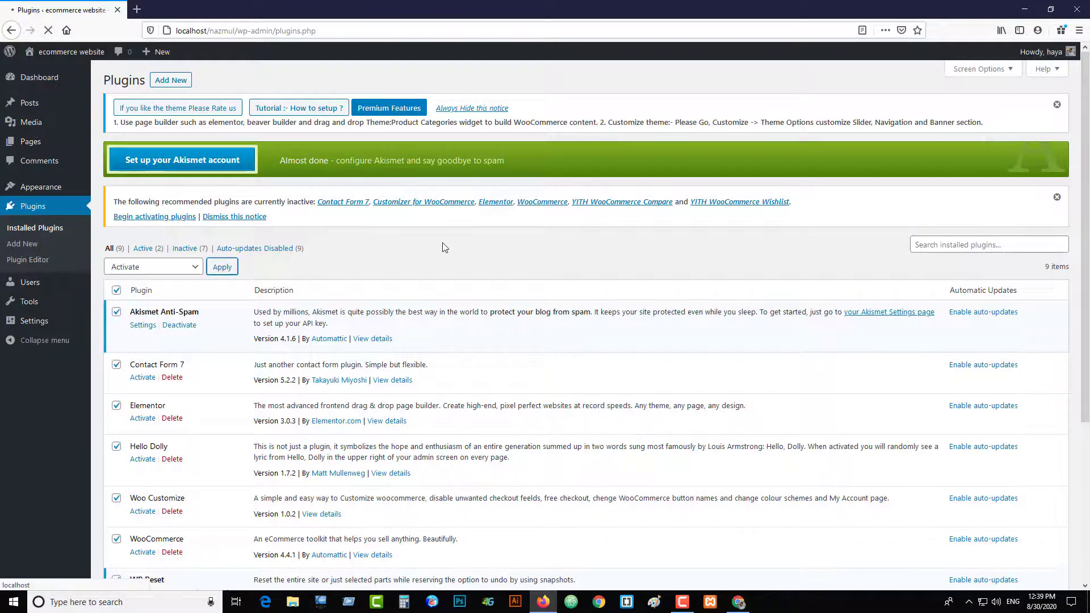
pyautogui.click(1058, 104)
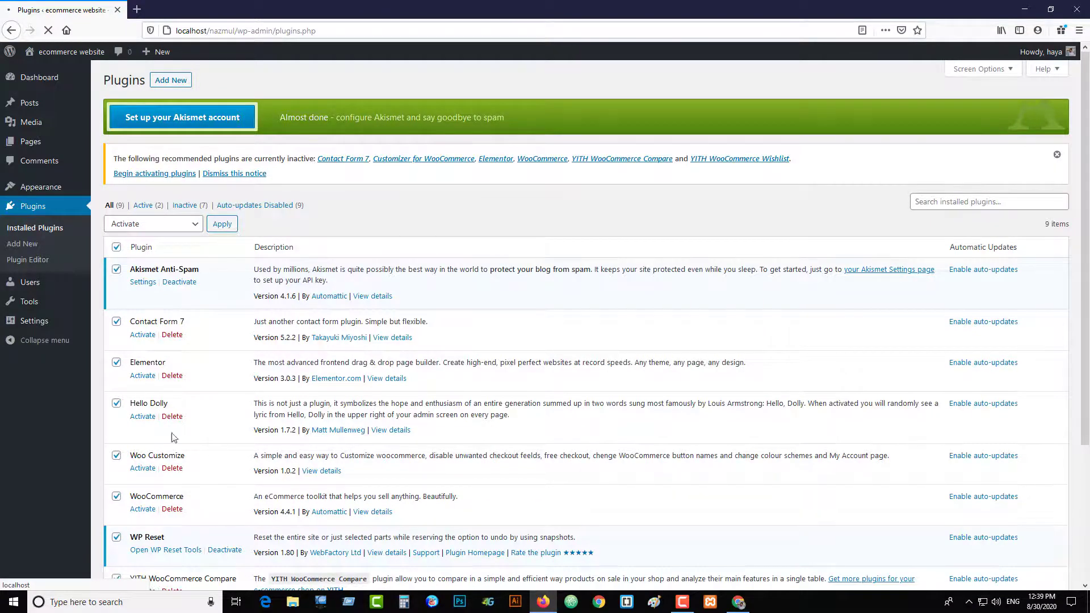
pyautogui.scroll(-3, 450, 472)
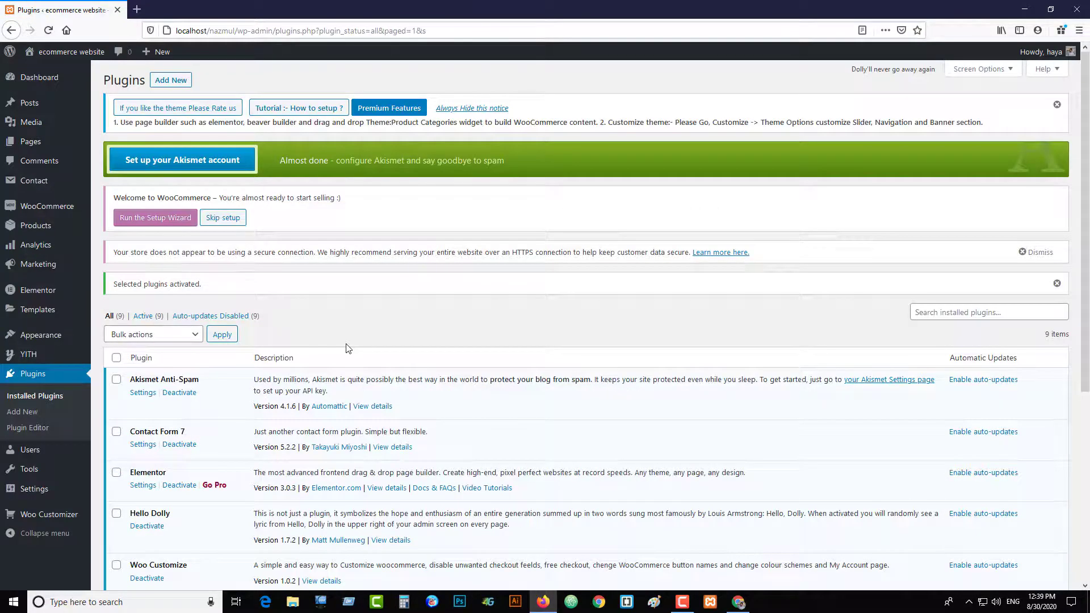
pyautogui.scroll(-5, 349, 348)
pyautogui.scroll(5, 478, 311)
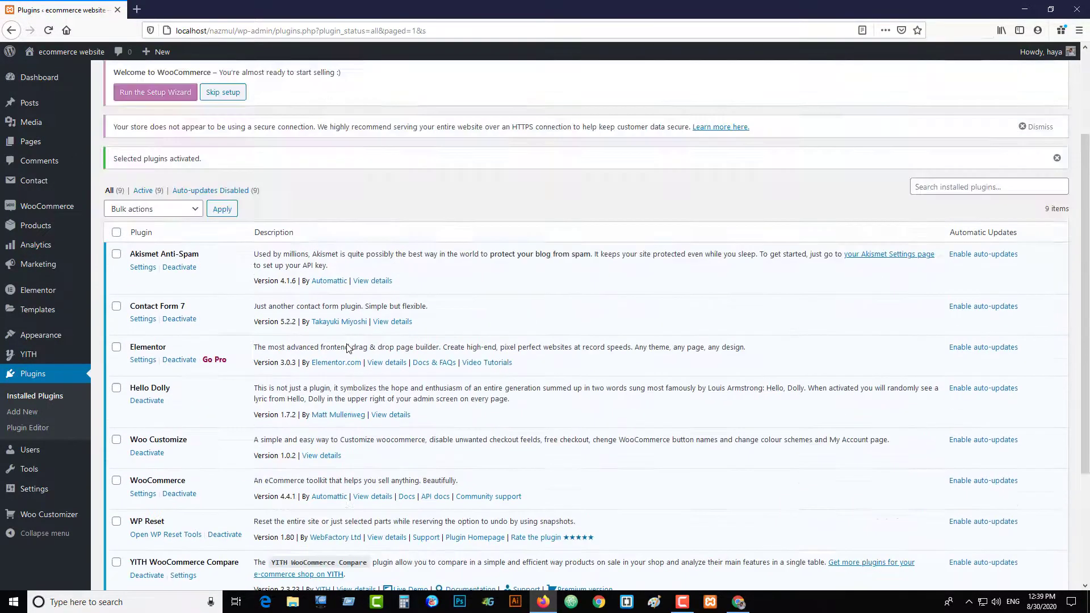
pyautogui.moveTo(1085, 71); pyautogui.dragTo(1087, 267)
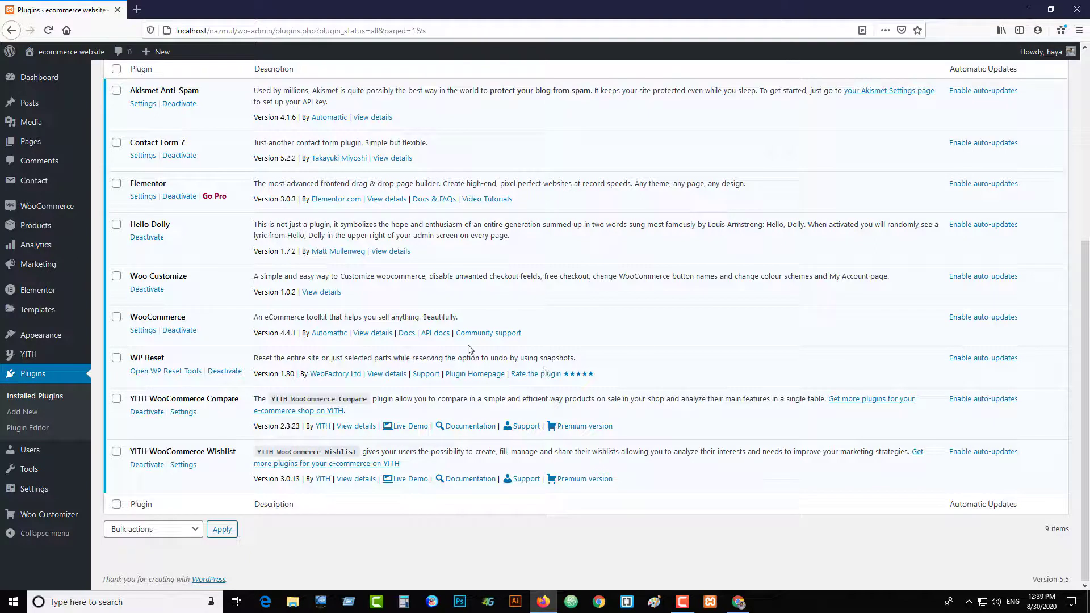
pyautogui.moveTo(1088, 297); pyautogui.dragTo(1083, 166)
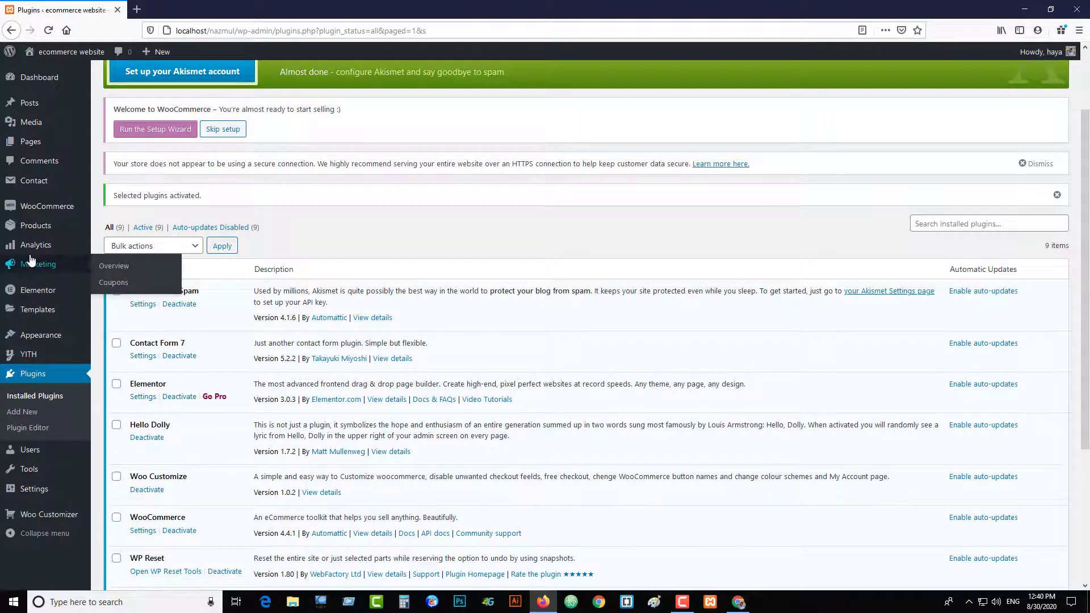
# Step: Open the list of all WooCommerce products, start a product import, and browse for a CSV file
pyautogui.moveTo(37, 211)
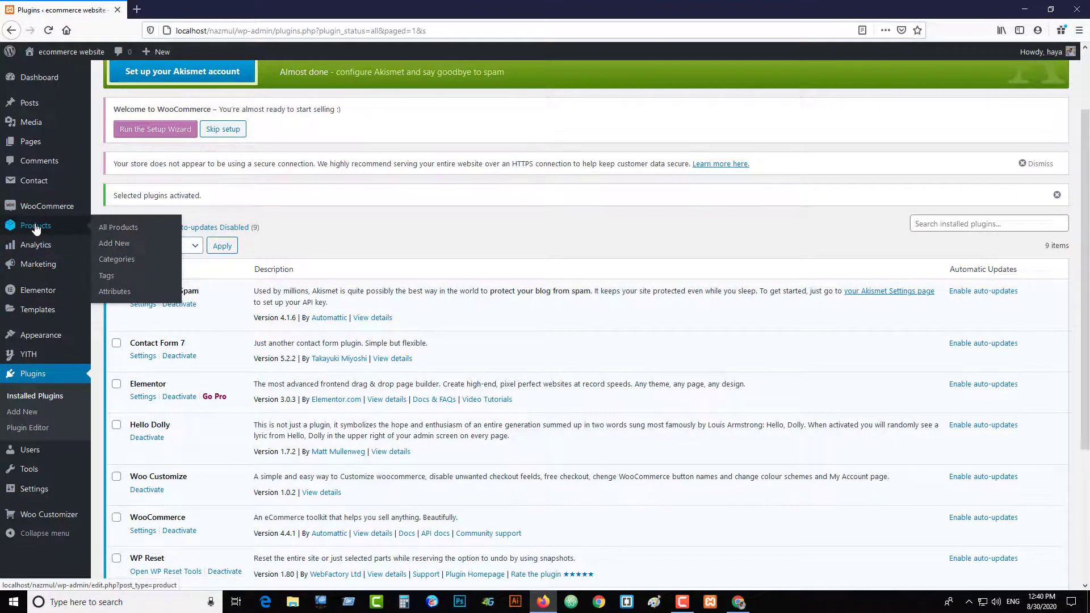
pyautogui.click(128, 229)
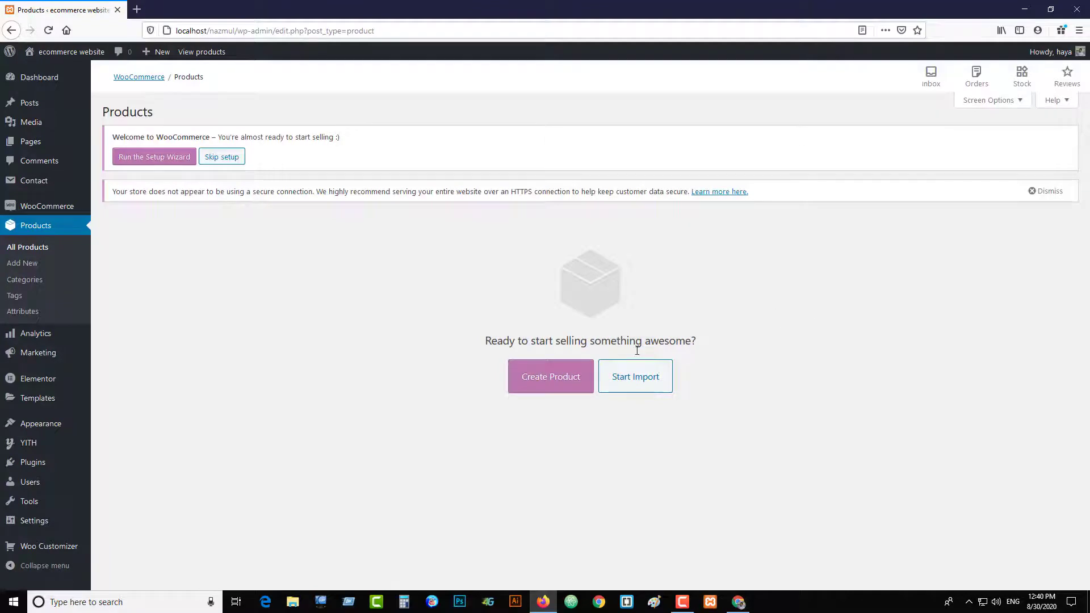
pyautogui.click(658, 385)
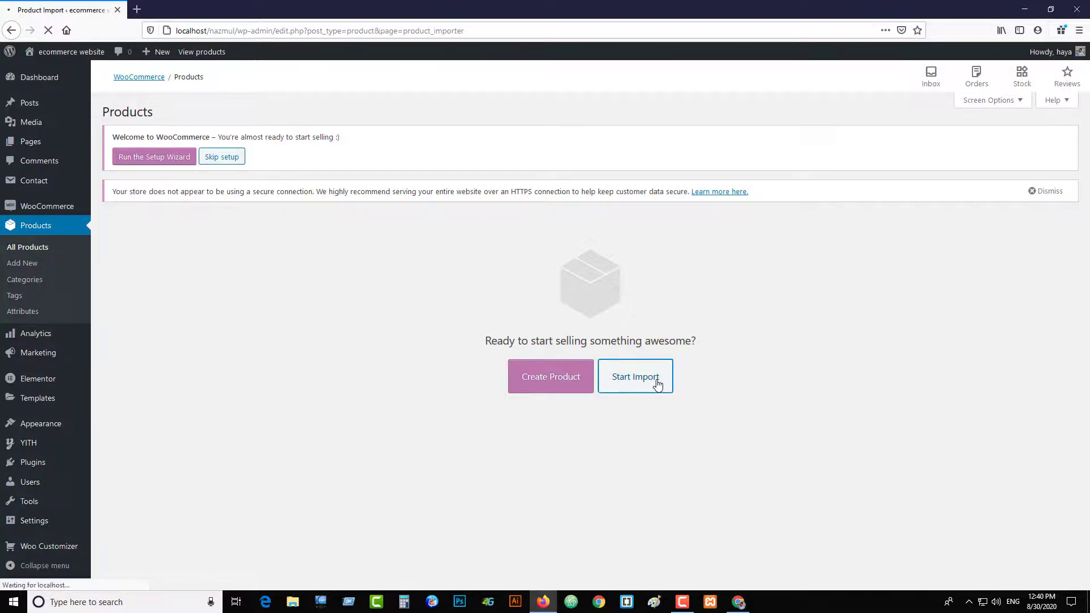
pyautogui.click(556, 354)
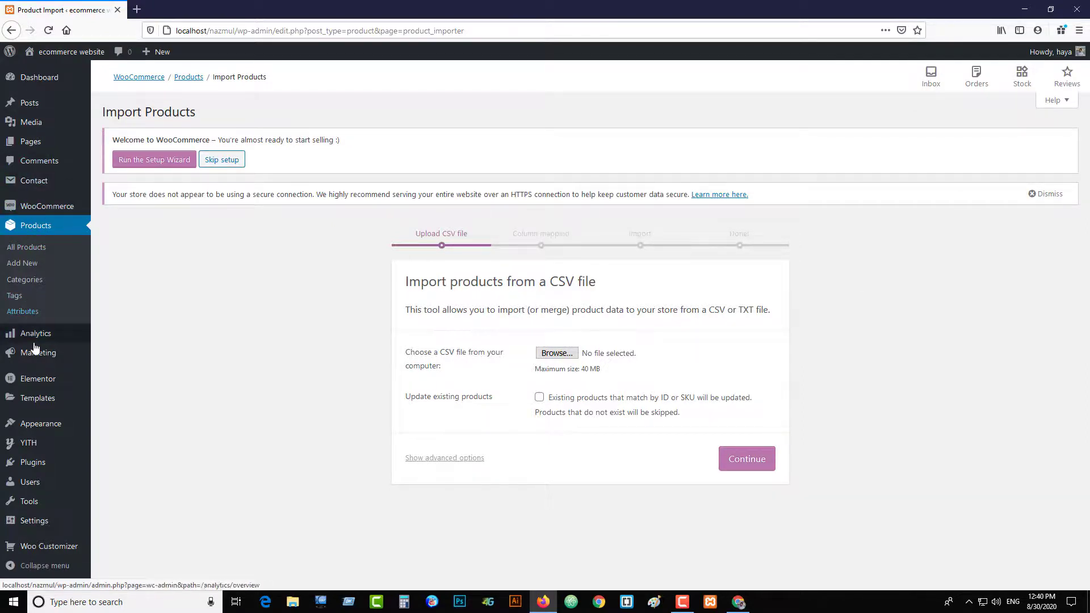
# Step: Open the site's front page in a new tab, look over its layout and widgets, and close it
pyautogui.moveTo(71, 52)
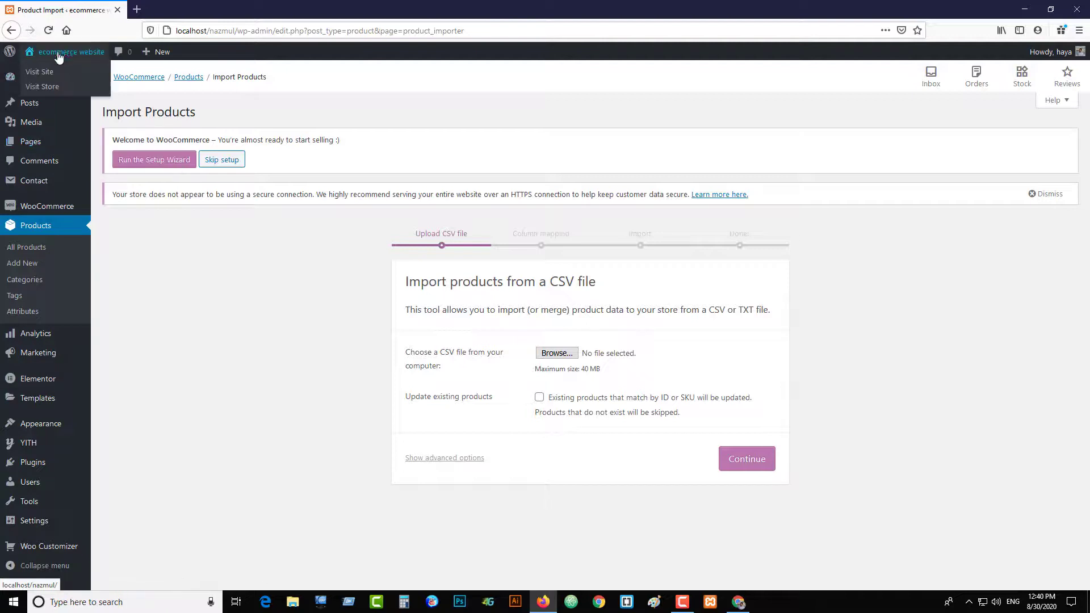
pyautogui.rightClick(43, 72)
pyautogui.click(85, 76)
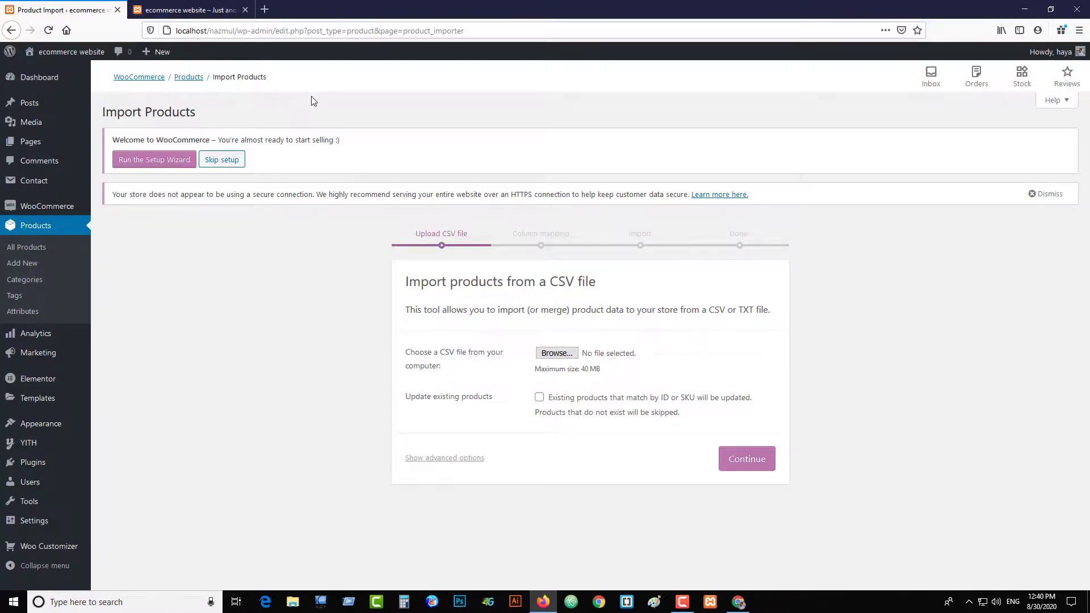
pyautogui.click(179, 10)
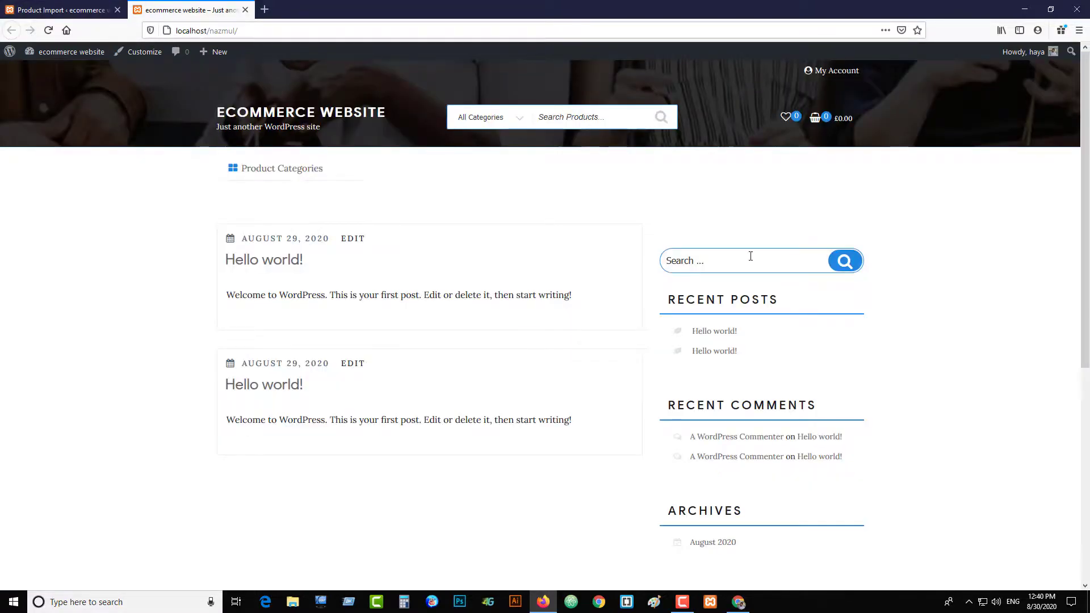
pyautogui.scroll(-5, 751, 256)
pyautogui.scroll(5, 751, 256)
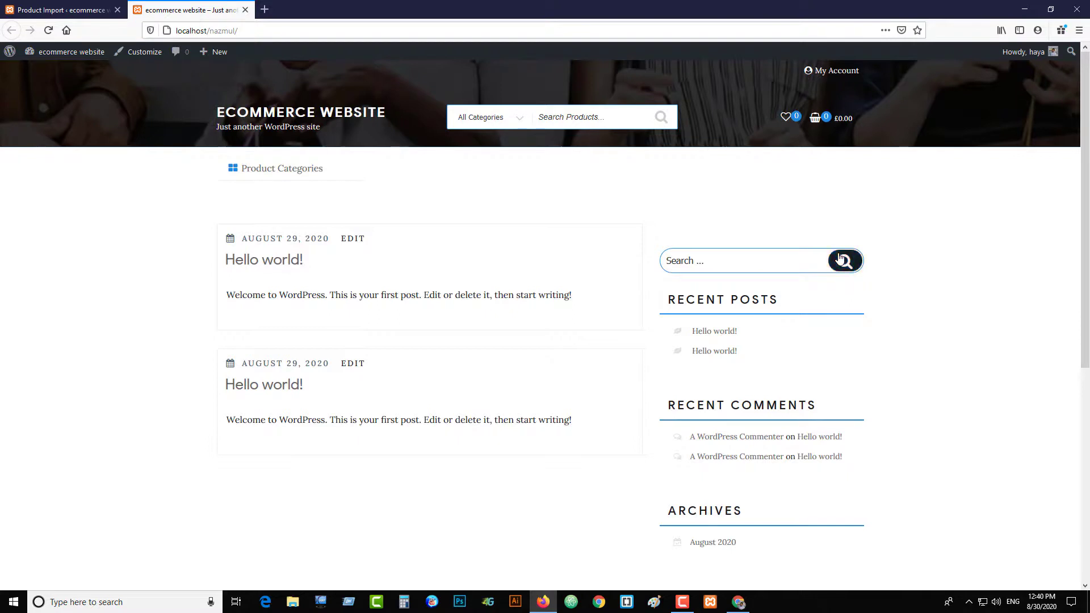
pyautogui.click(245, 10)
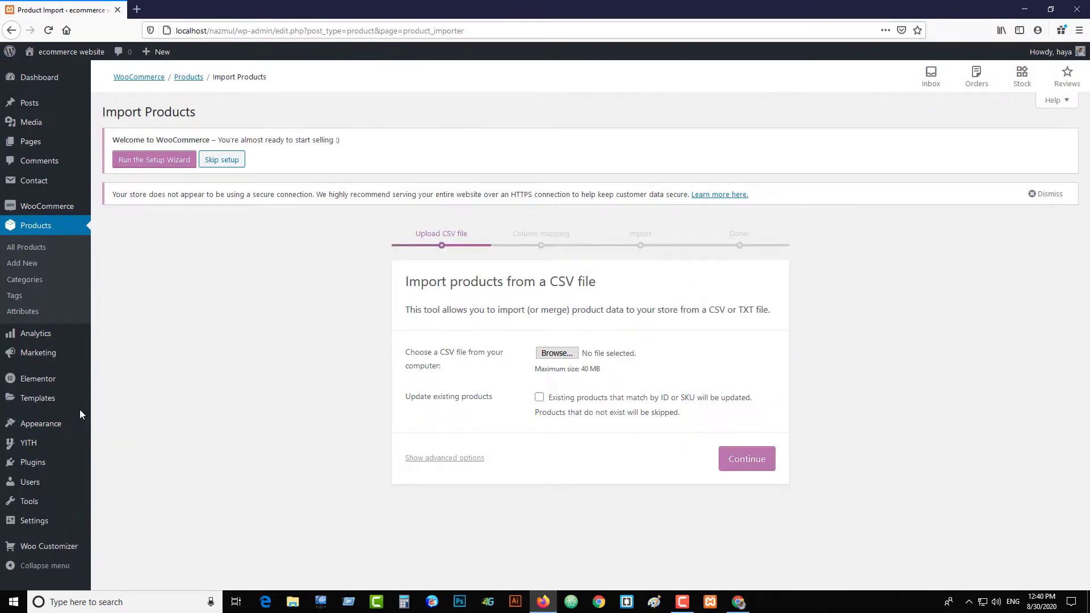
# Step: Dismiss the notice about the store's secure HTTPS connection on the product import page
pyautogui.moveTo(75, 216)
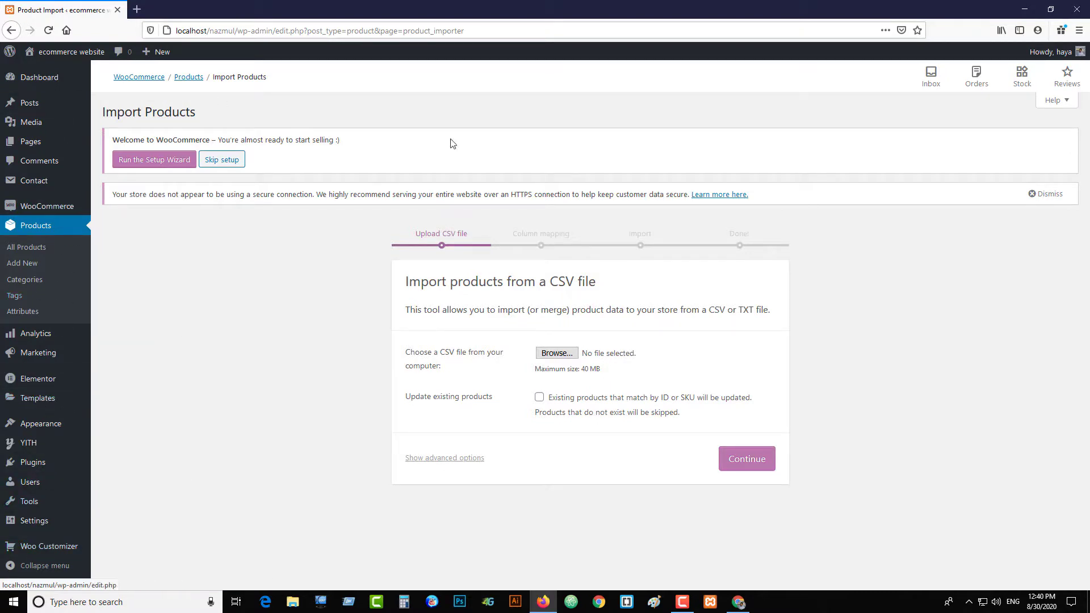
pyautogui.click(1031, 195)
pyautogui.click(687, 605)
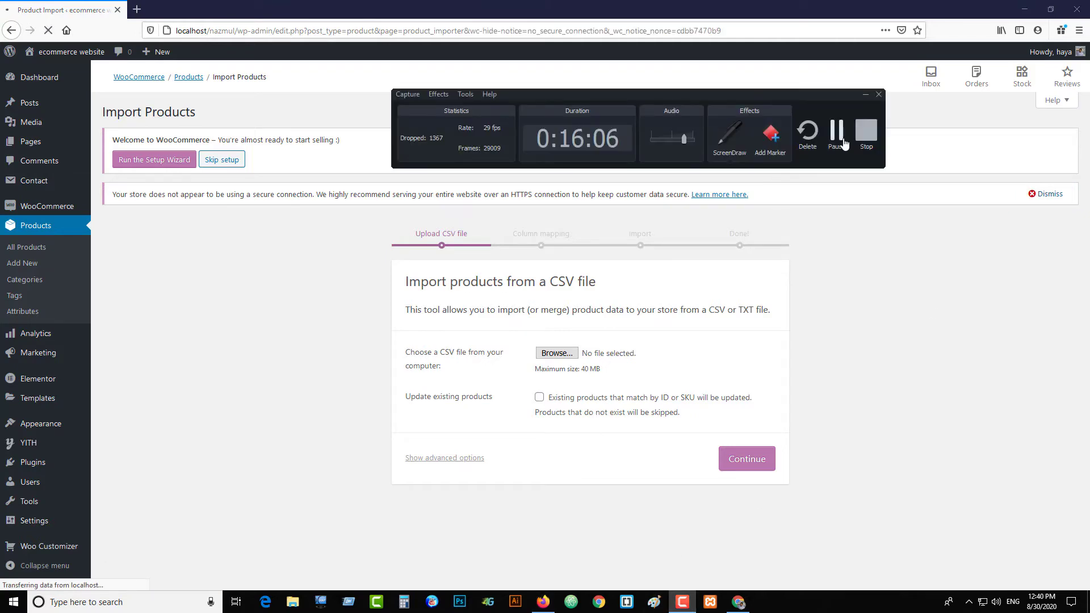